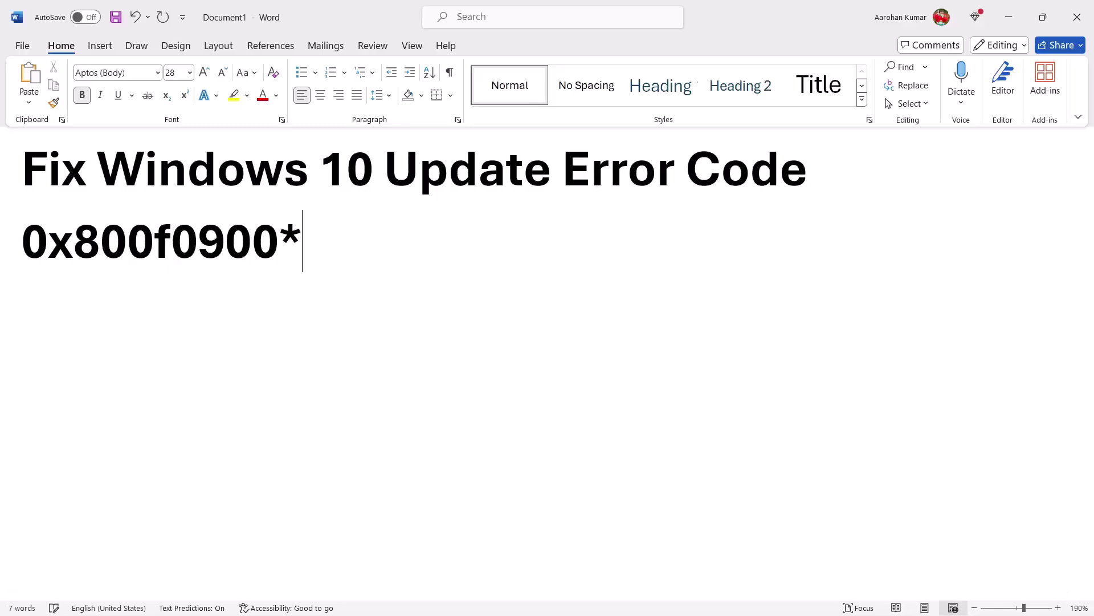
Delete the stray asterisk after 0x800f0900 in the bold Word heading
key(BackSpace)
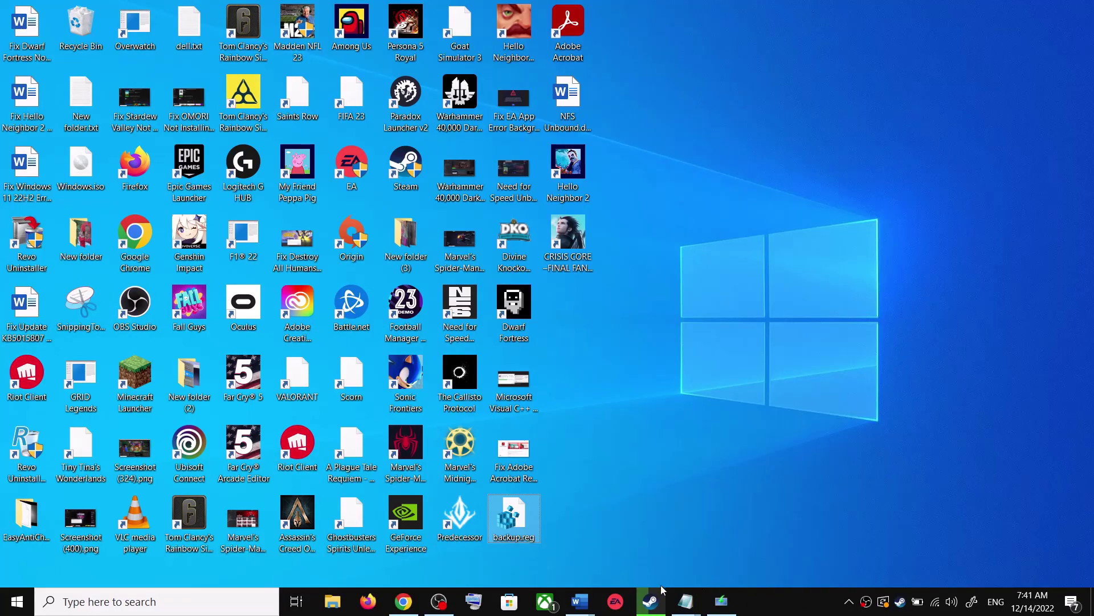
Launch the Windows Update troubleshooter from Update & Security > Troubleshoot > Additional troubleshooters
mouse_move(579, 601)
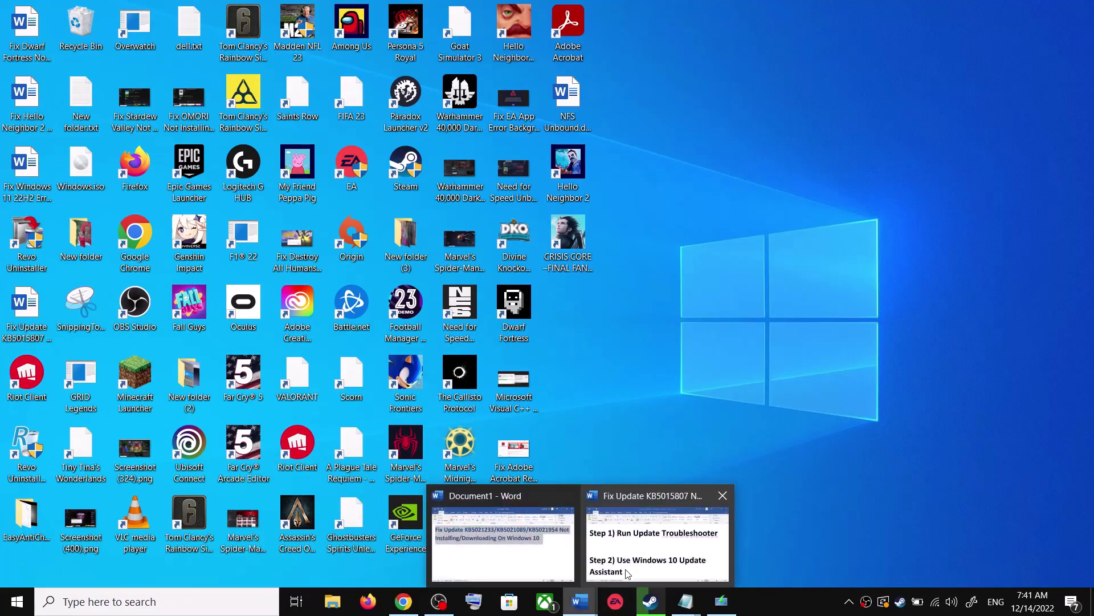
click(656, 536)
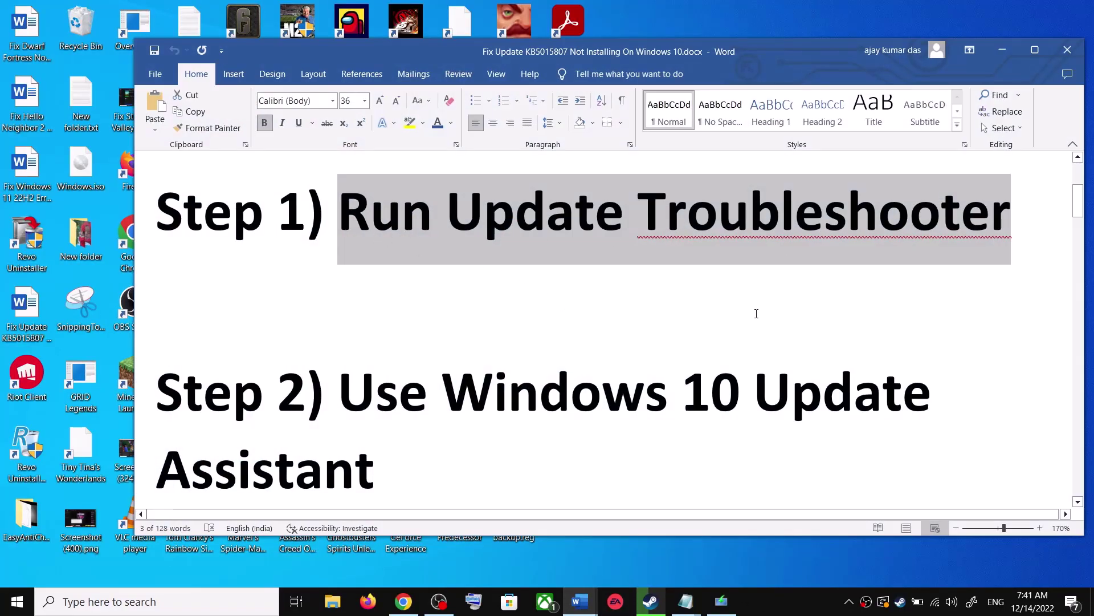
key(super+i)
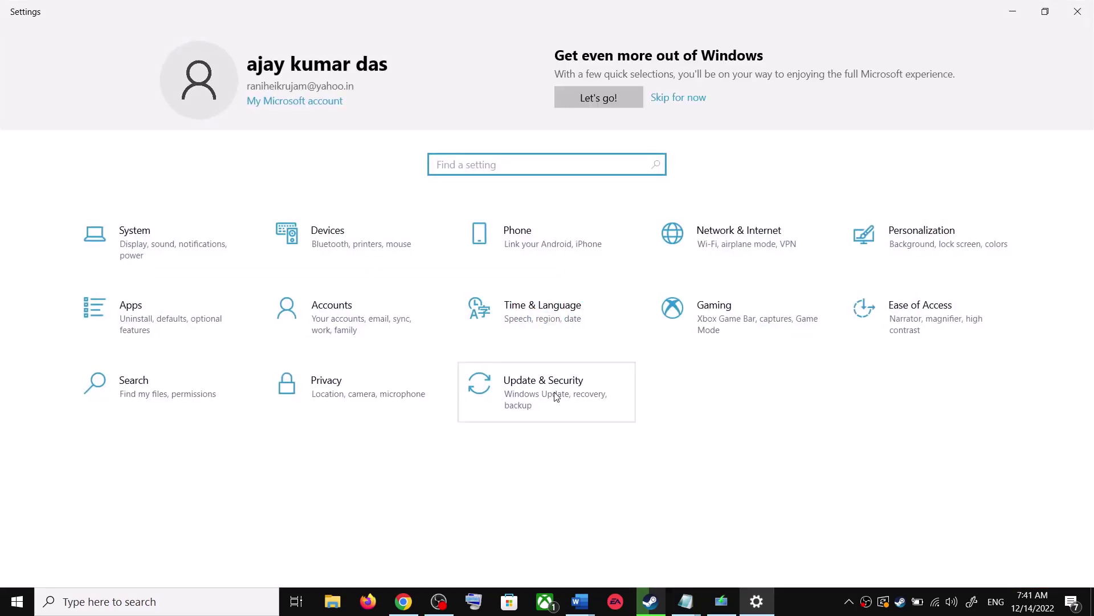
click(556, 396)
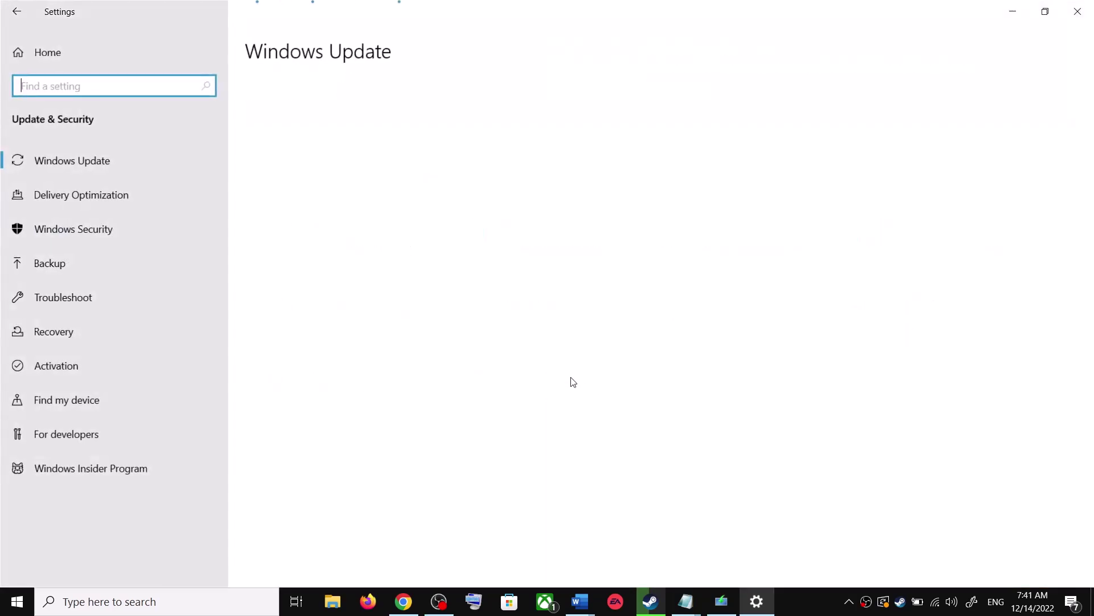
click(87, 298)
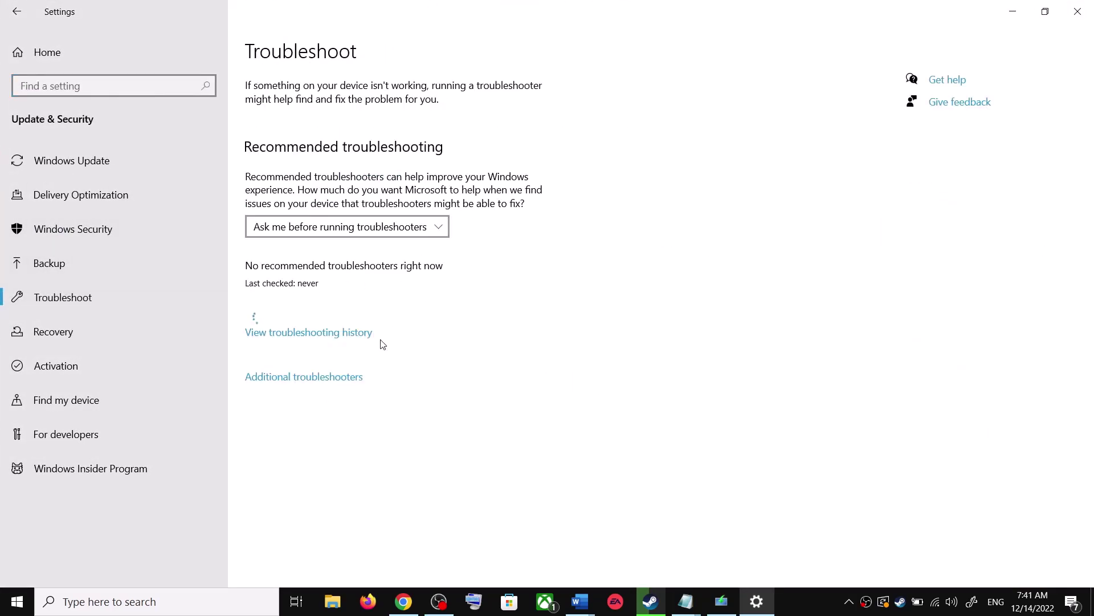
click(320, 383)
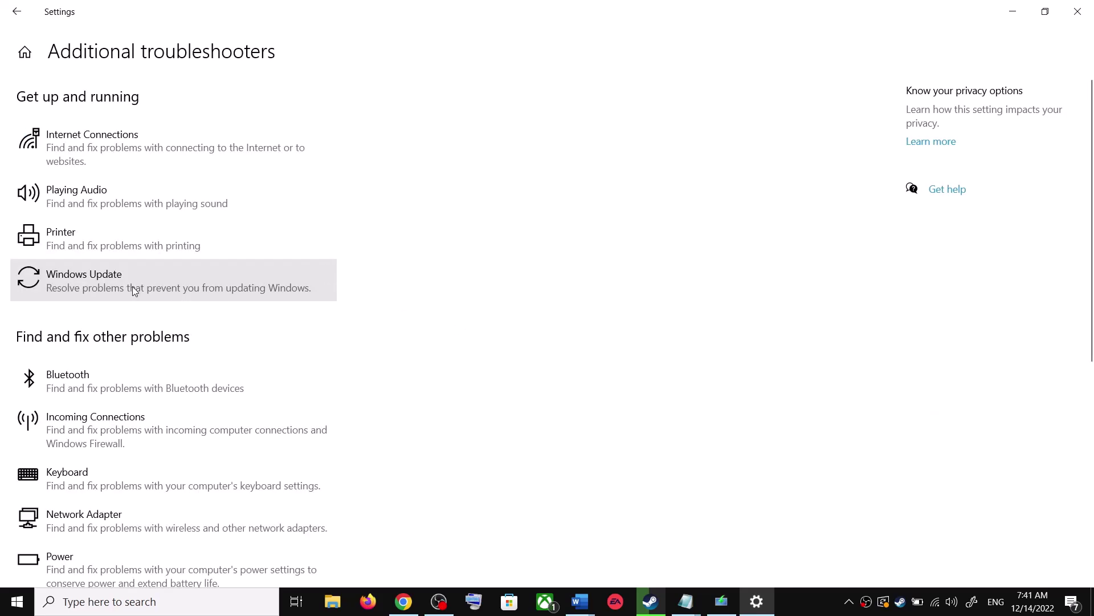
click(132, 286)
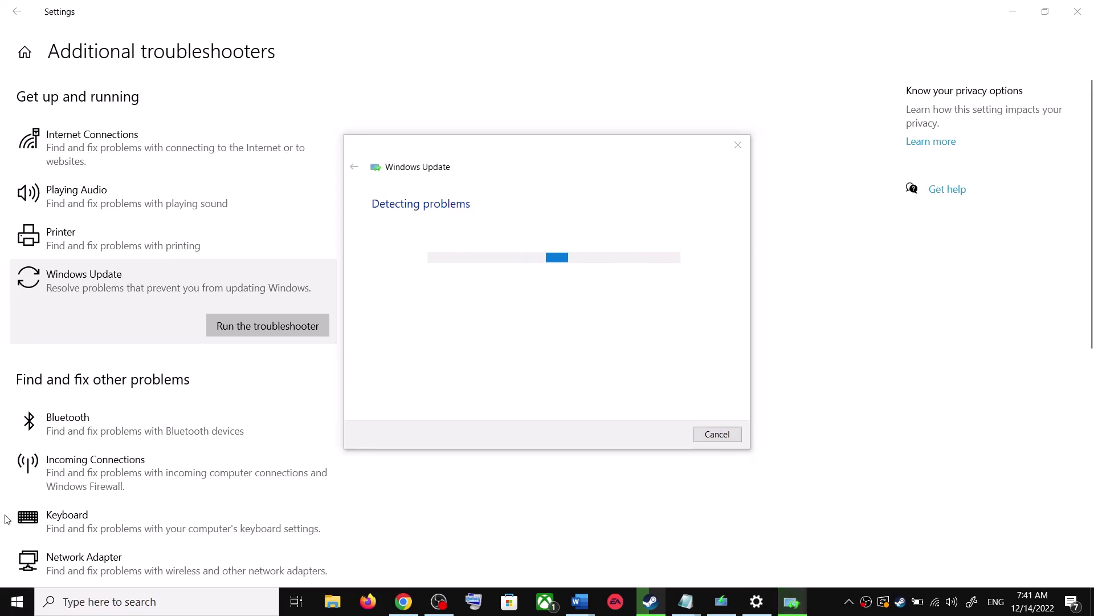
Check the Start menu power options, then return to the troubleshooters page without restarting
click(10, 613)
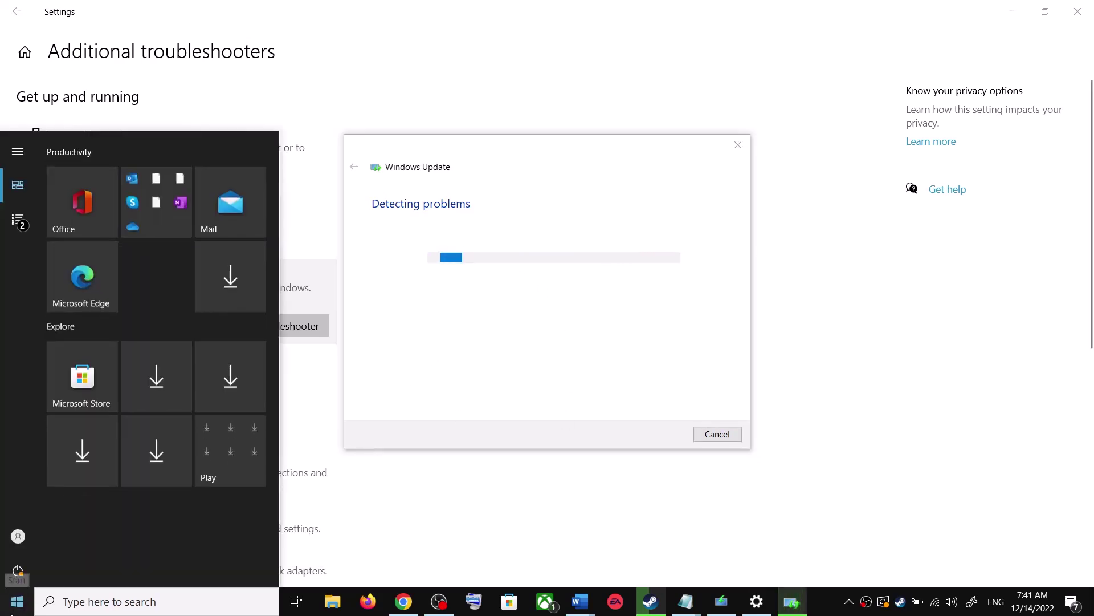
click(18, 571)
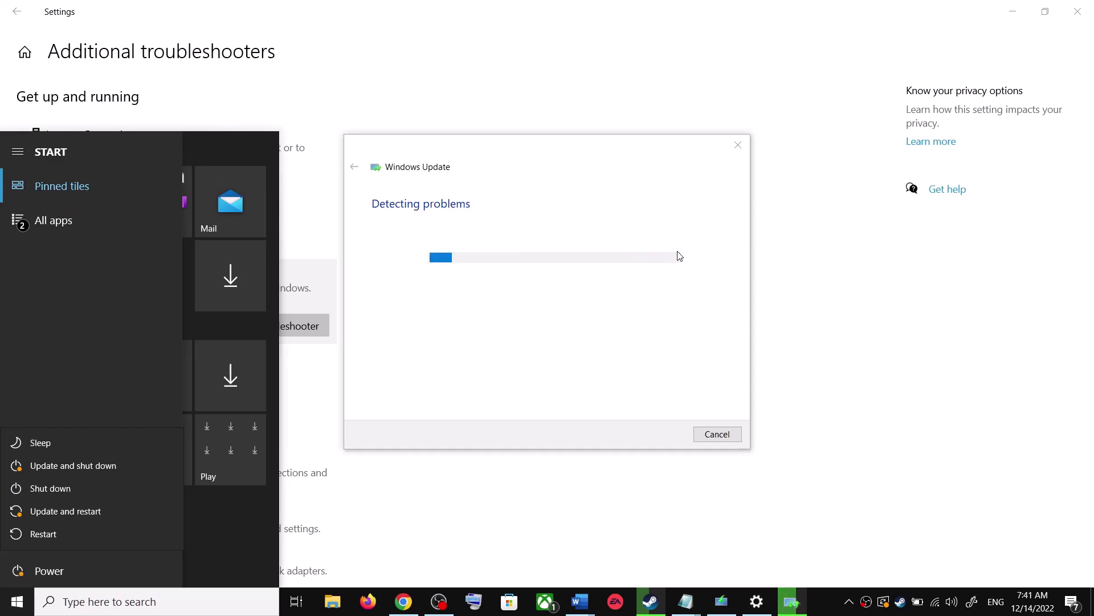
click(838, 242)
click(835, 244)
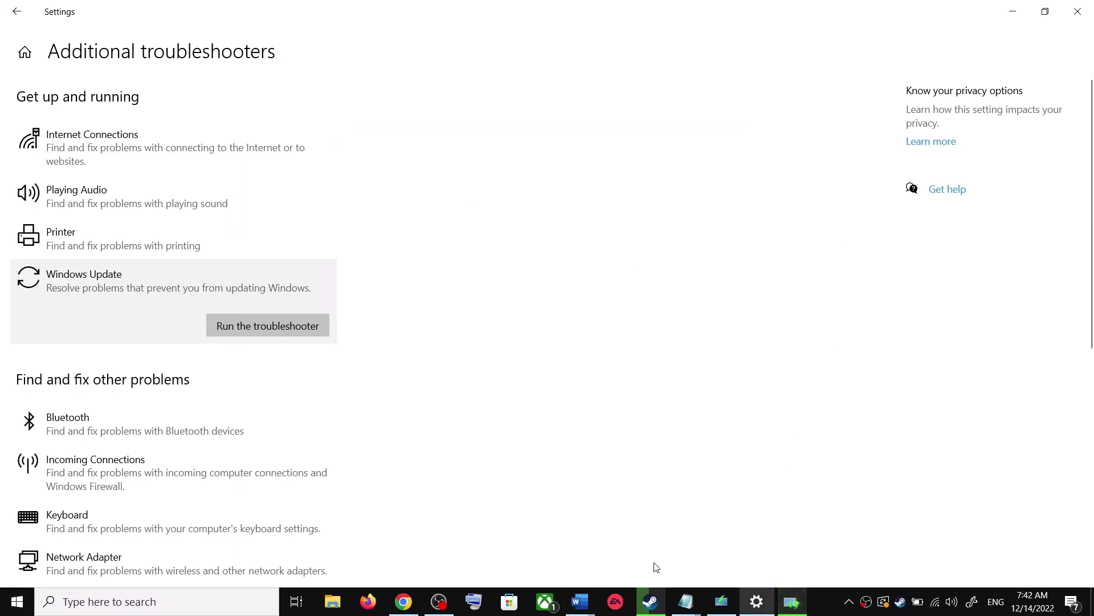
Select the Update Assistant download URL in Step 2 of the Word guide
mouse_move(593, 598)
click(674, 550)
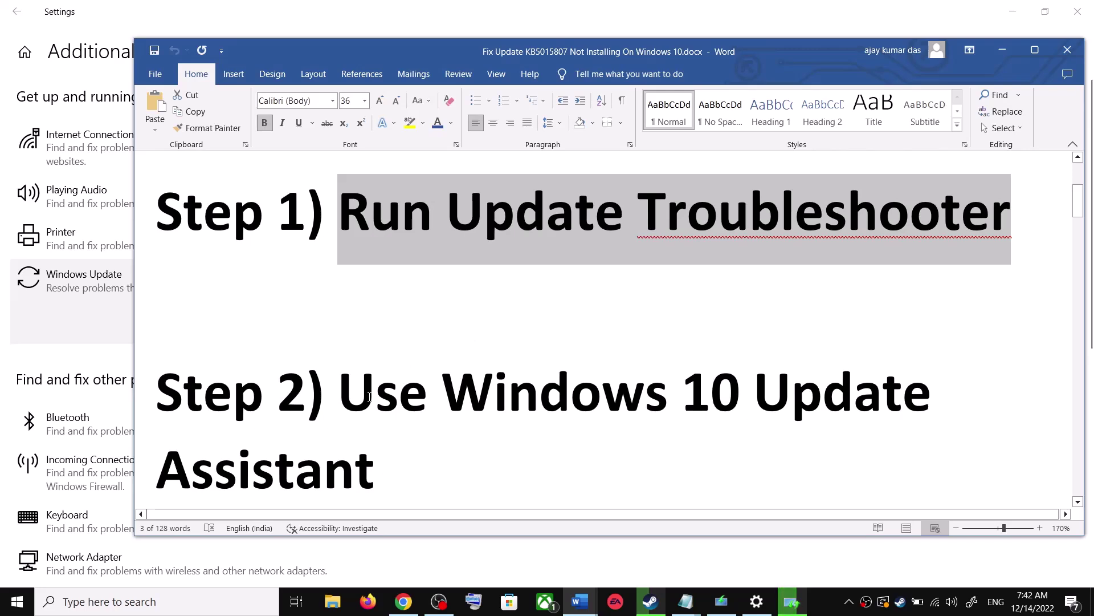
scroll(369, 397, down, 2)
drag(339, 336, 398, 393)
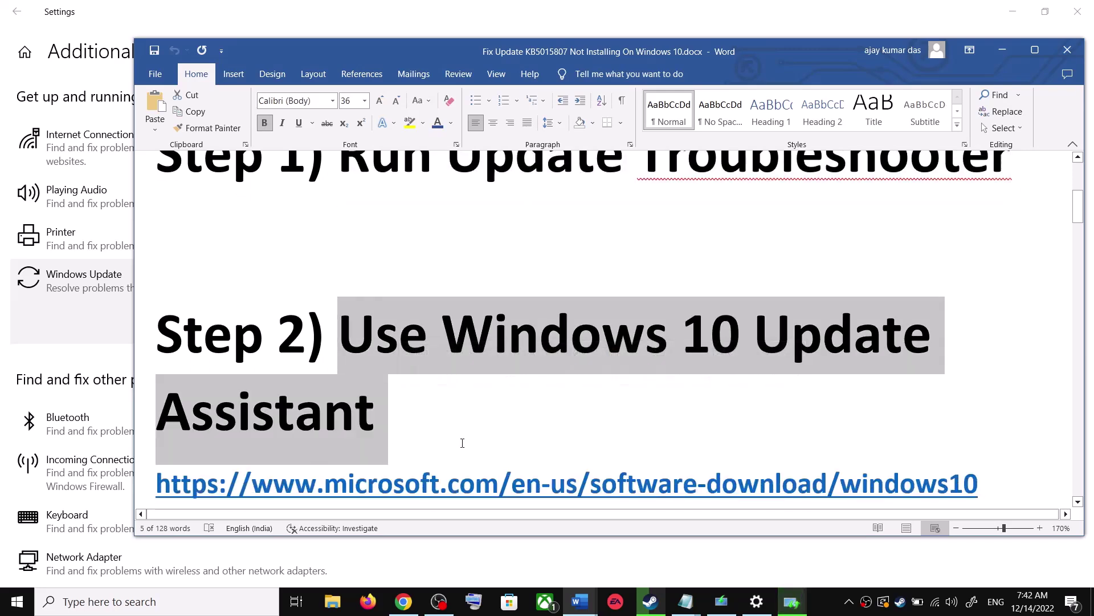
scroll(463, 443, down, 2)
drag(985, 427, 257, 435)
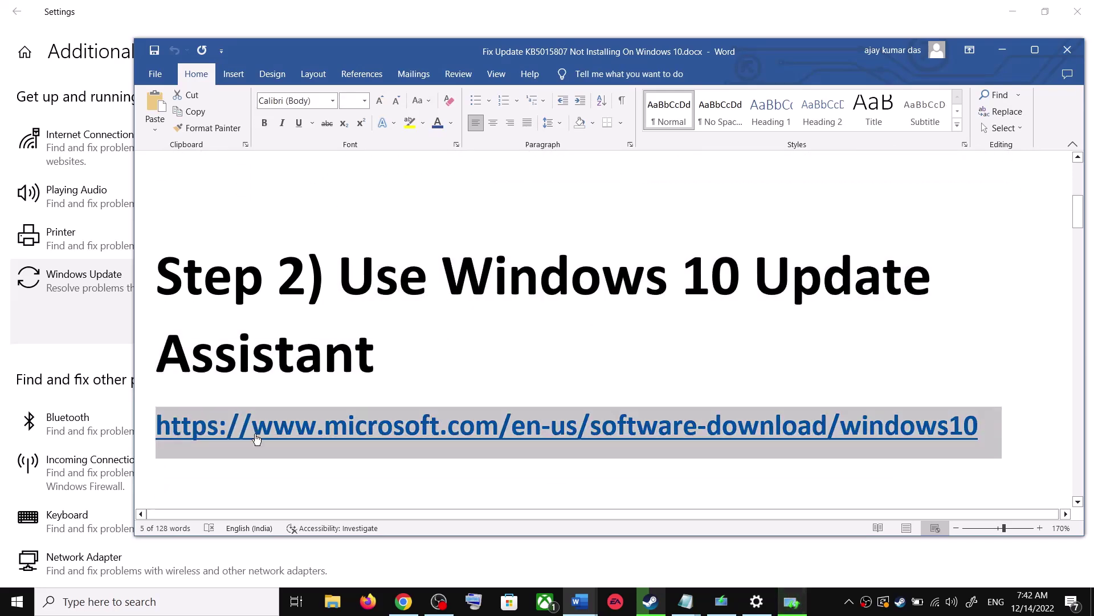
Switch to Chrome's Download Windows 10 page and highlight 'Update Assistant'
click(408, 603)
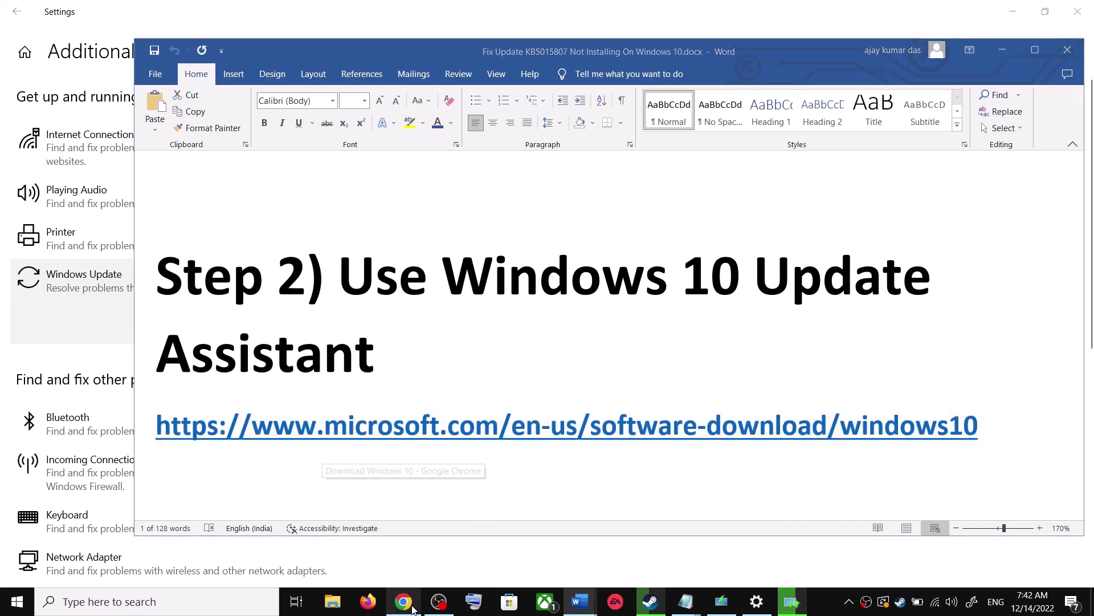
scroll(312, 256, up, 2)
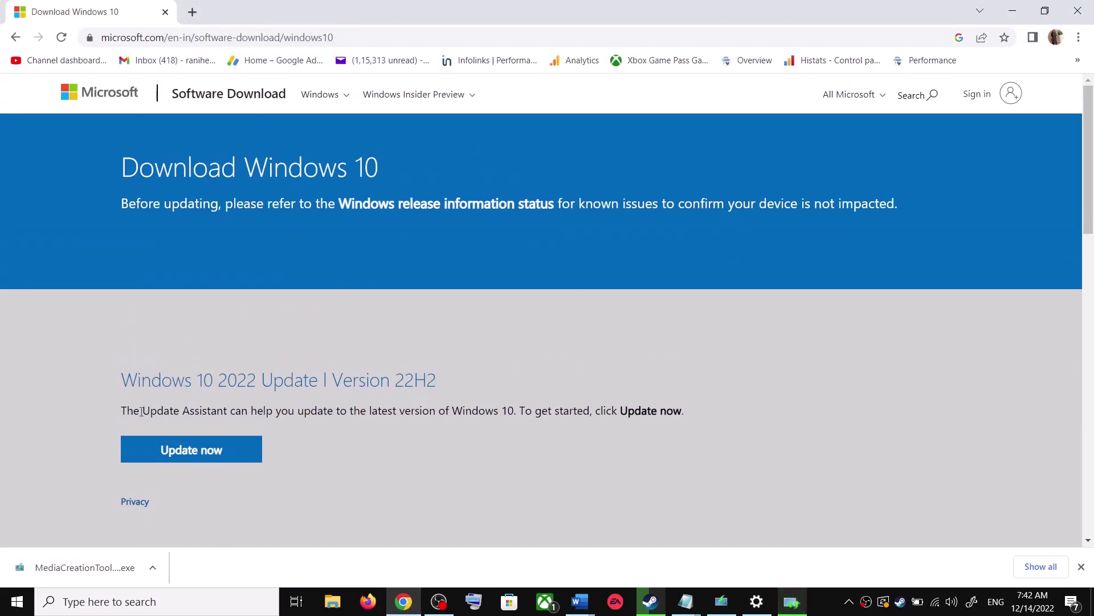
drag(140, 411, 227, 412)
Download and run Windows10Upgrade, then close the Update Assistant since Windows is up to date
click(217, 451)
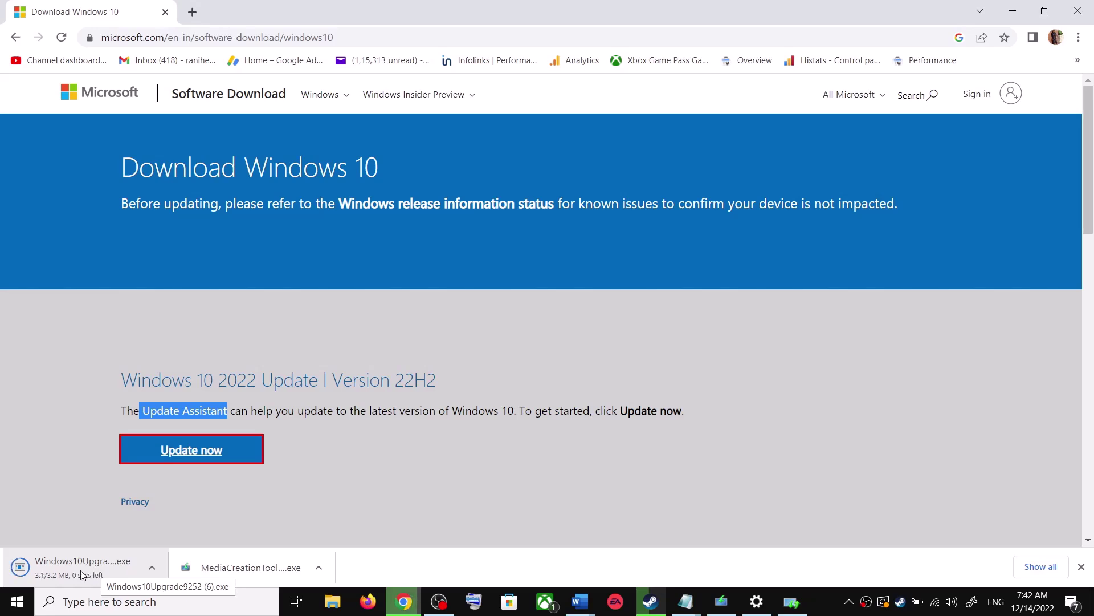
click(69, 568)
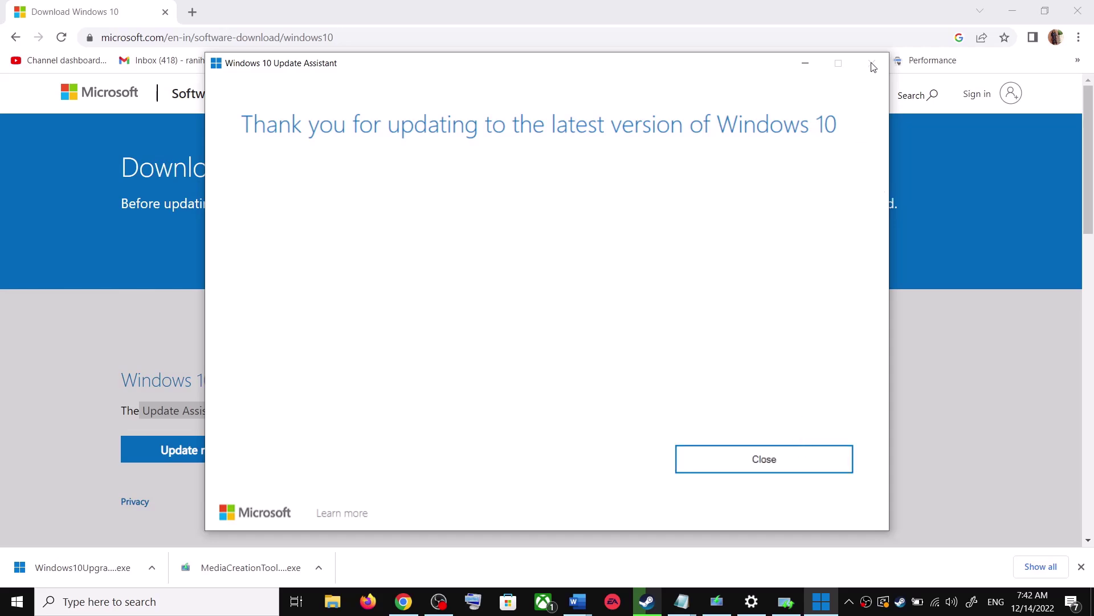
click(797, 461)
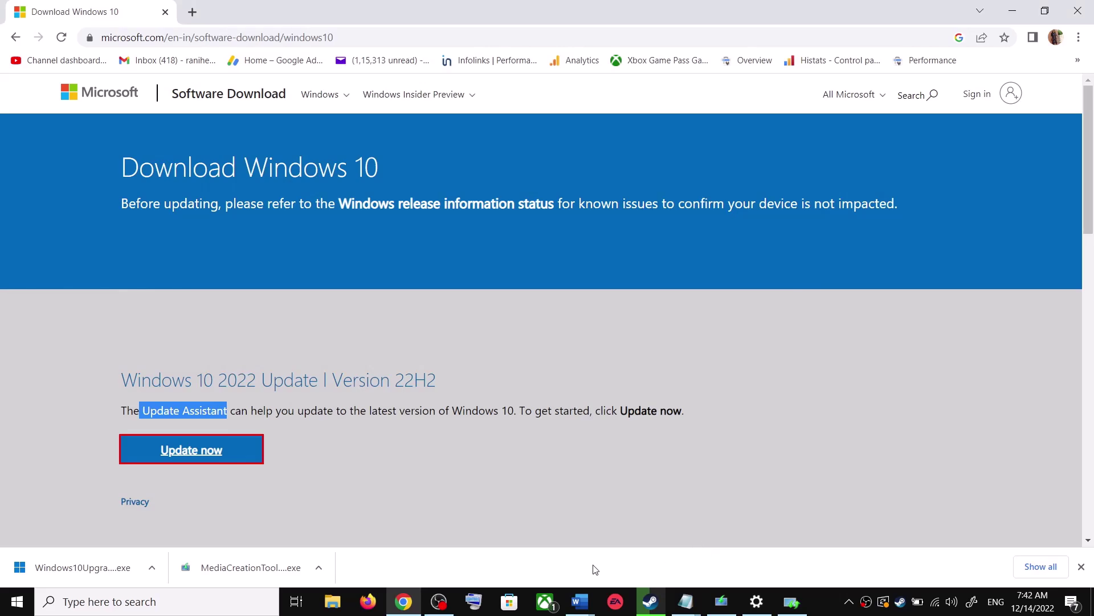
Copy the Step 3 reset commands, SC config trustedinstaller through net start appidsvc, from the guide
mouse_move(579, 601)
click(678, 562)
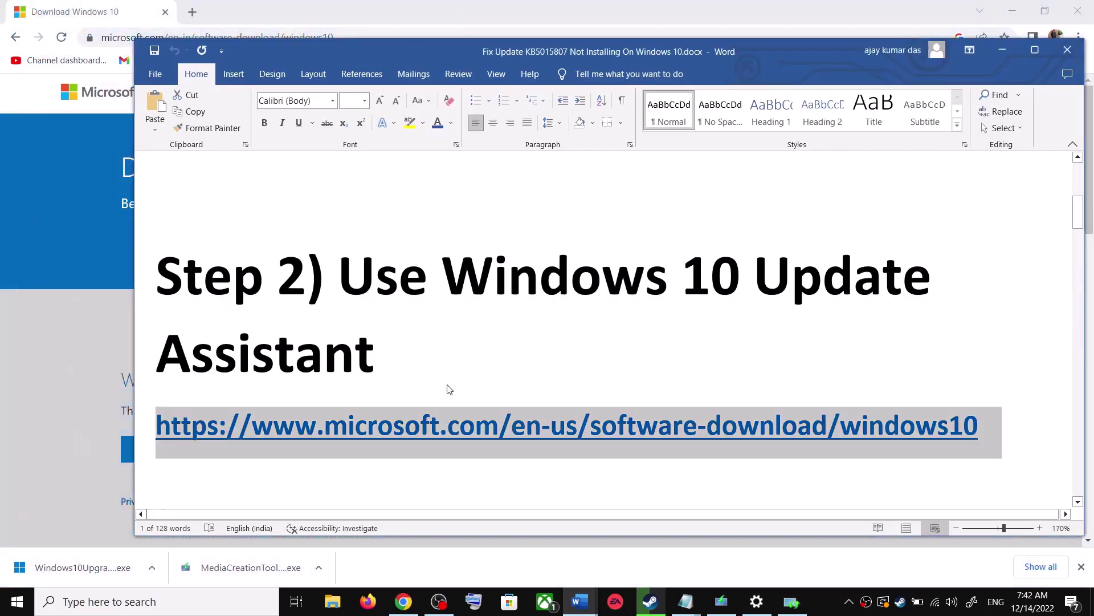
scroll(450, 389, down, 5)
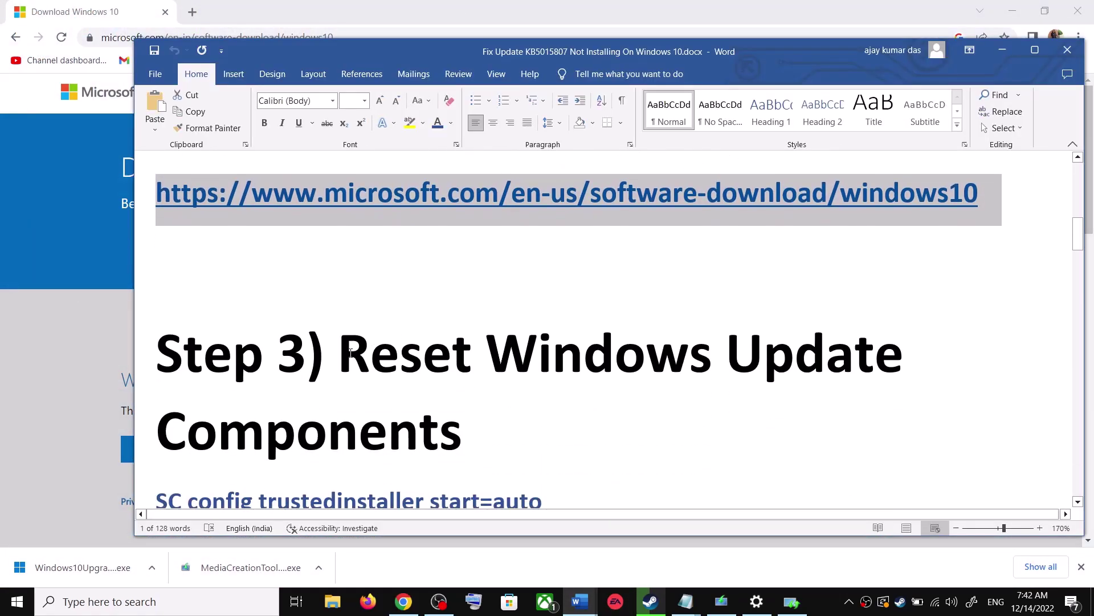
drag(350, 352, 463, 444)
scroll(239, 408, down, 3)
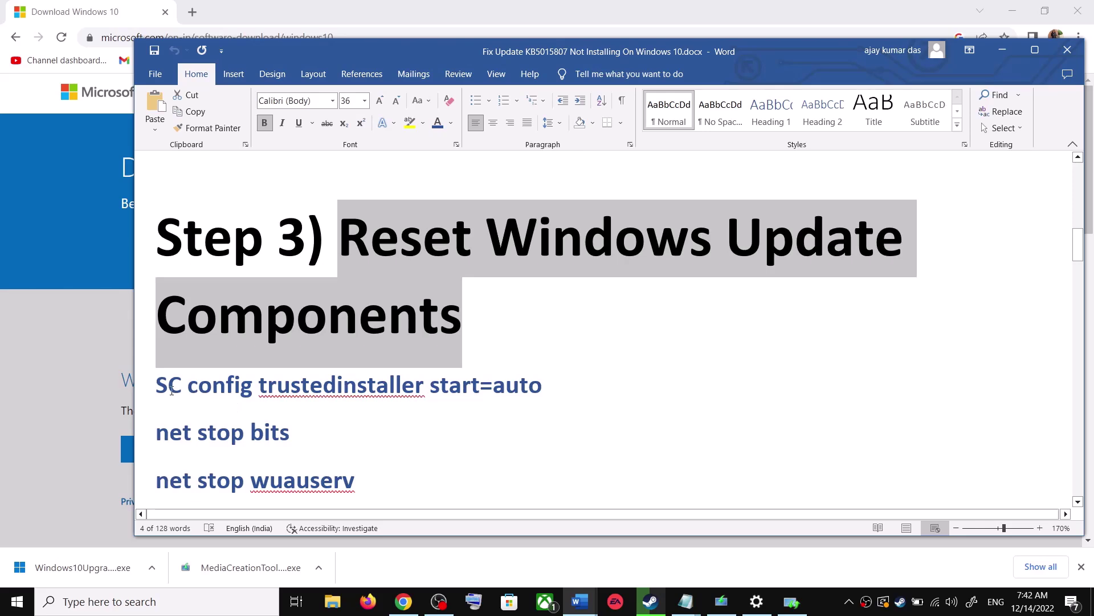
drag(172, 390, 360, 471)
scroll(290, 324, down, 1)
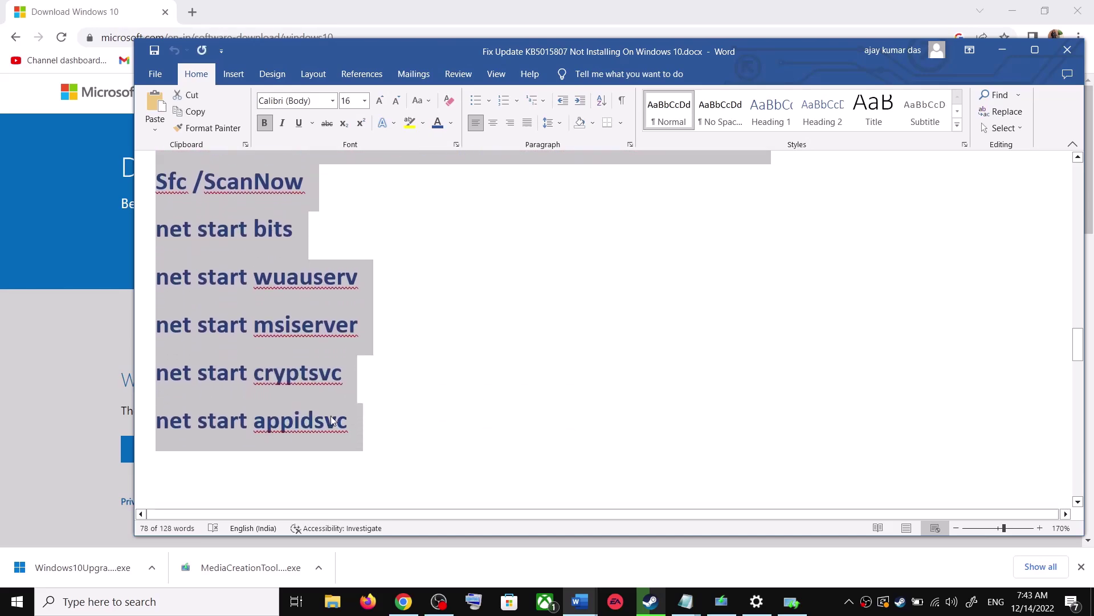
right_click(290, 323)
click(337, 373)
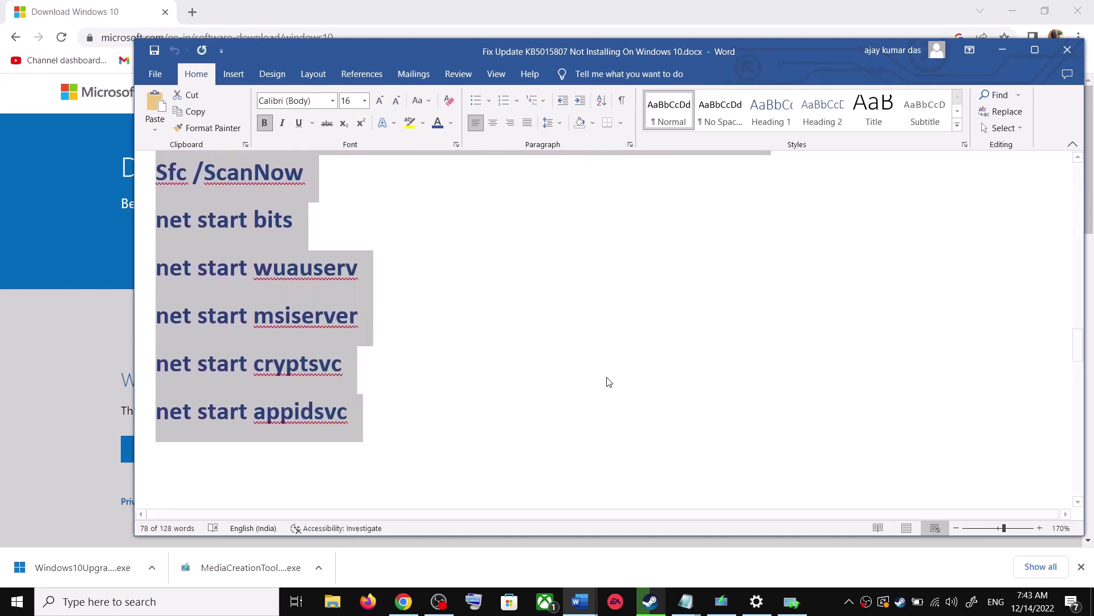
Open a new Notepad window and paste the reset commands into it
click(210, 600)
text(ot)
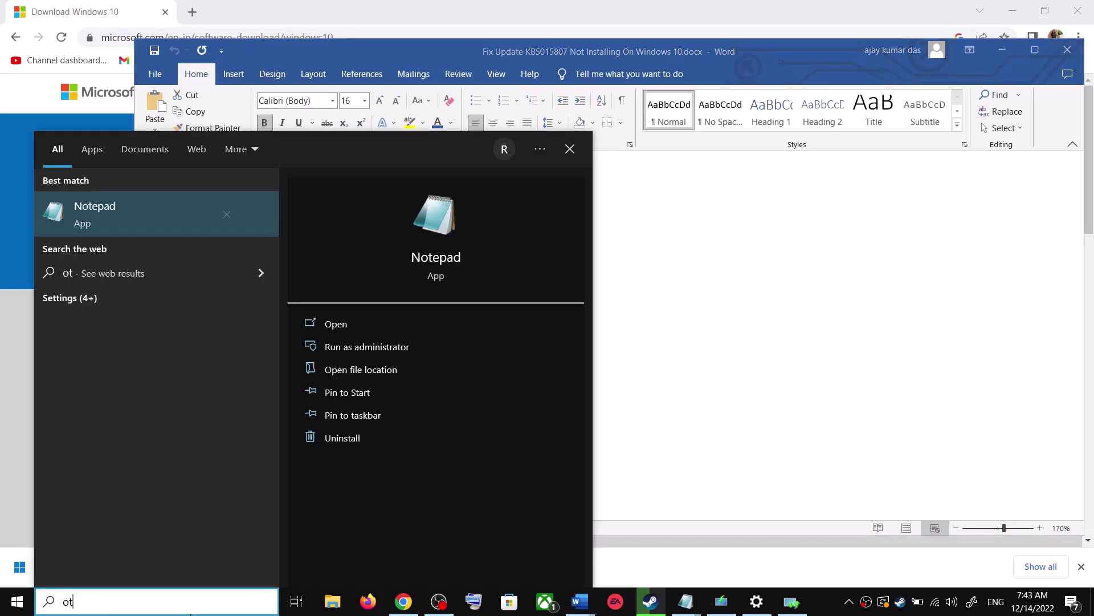
text(e)
click(191, 214)
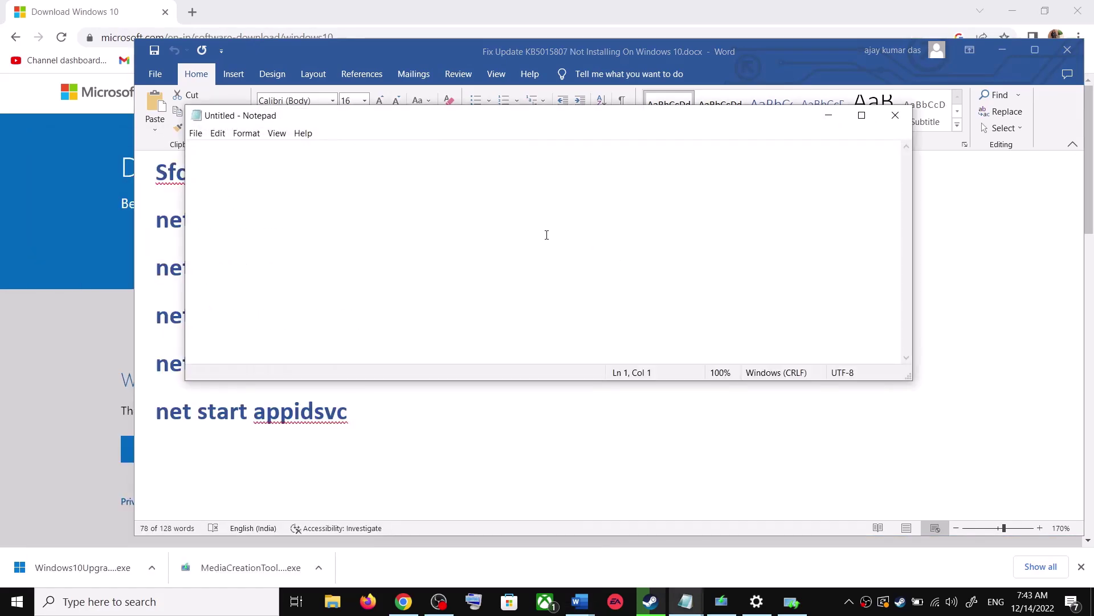
key(ctrl+v)
scroll(337, 260, up, 3)
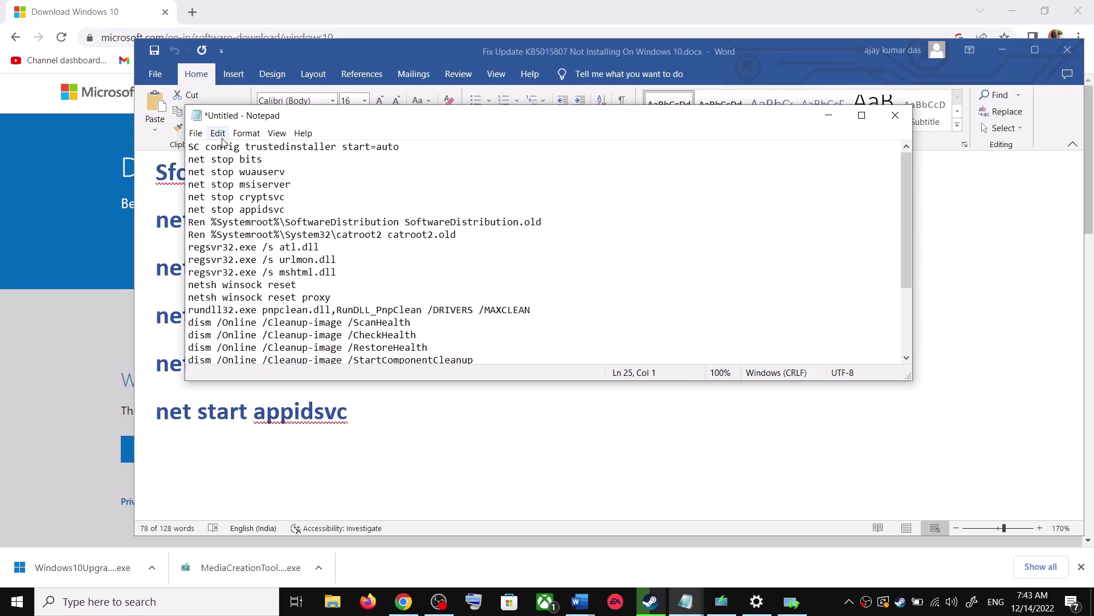
Start saving to the Desktop and take the name Wufix.bat from the Word guide
click(196, 133)
click(223, 203)
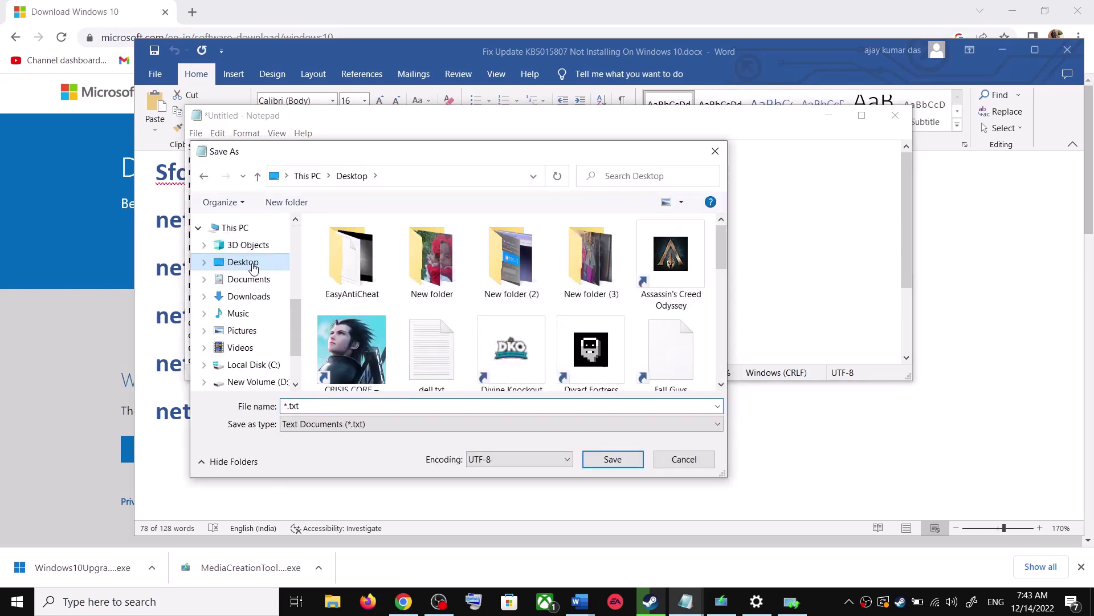
click(248, 267)
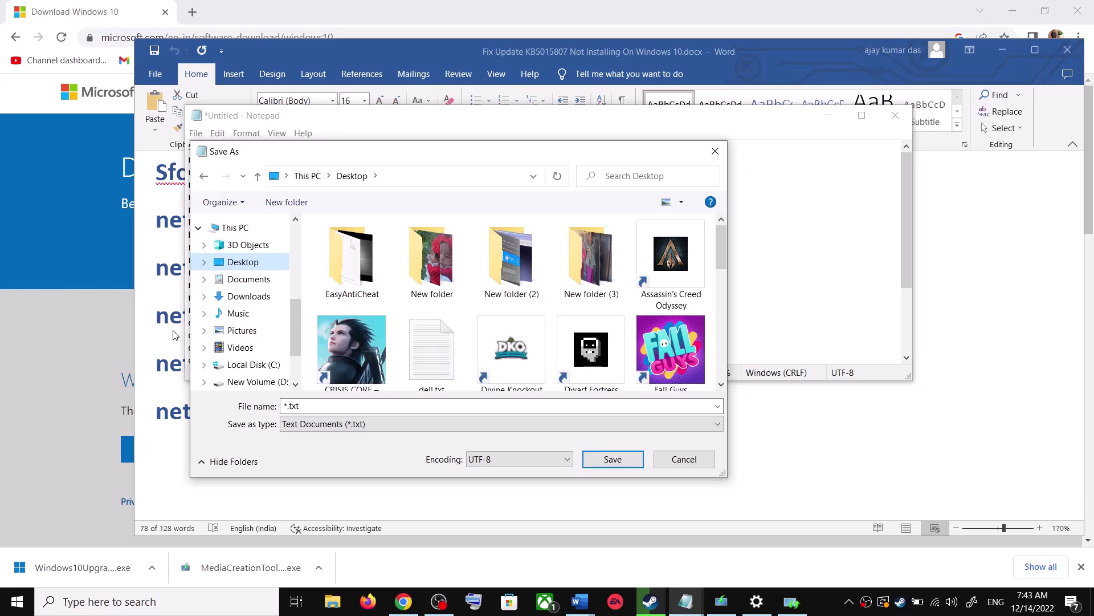
key(alt+Tab)
scroll(252, 337, down, 5)
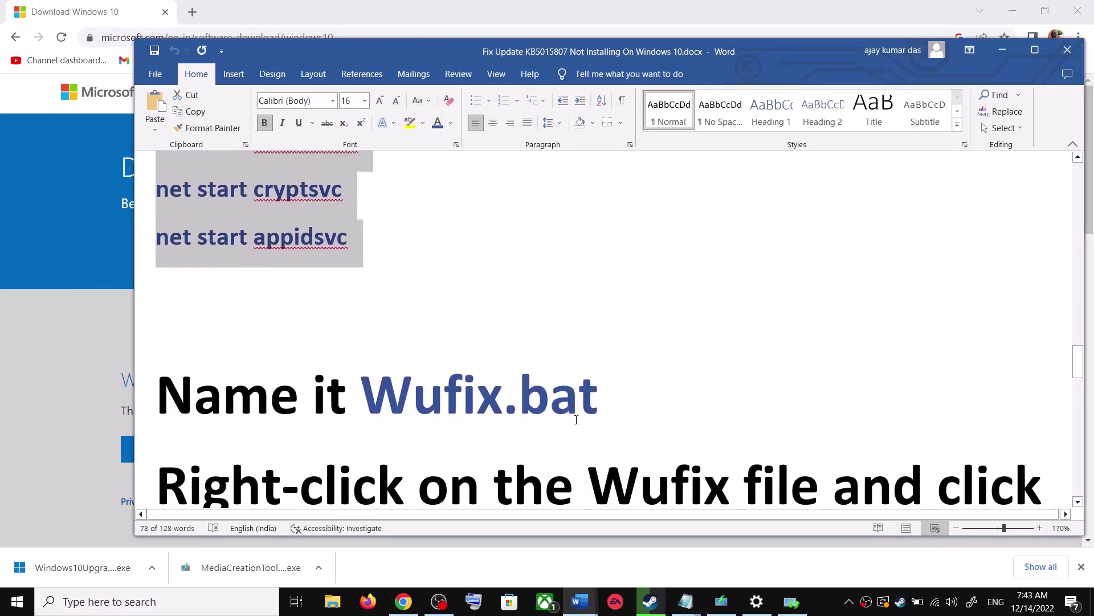
drag(552, 399, 419, 398)
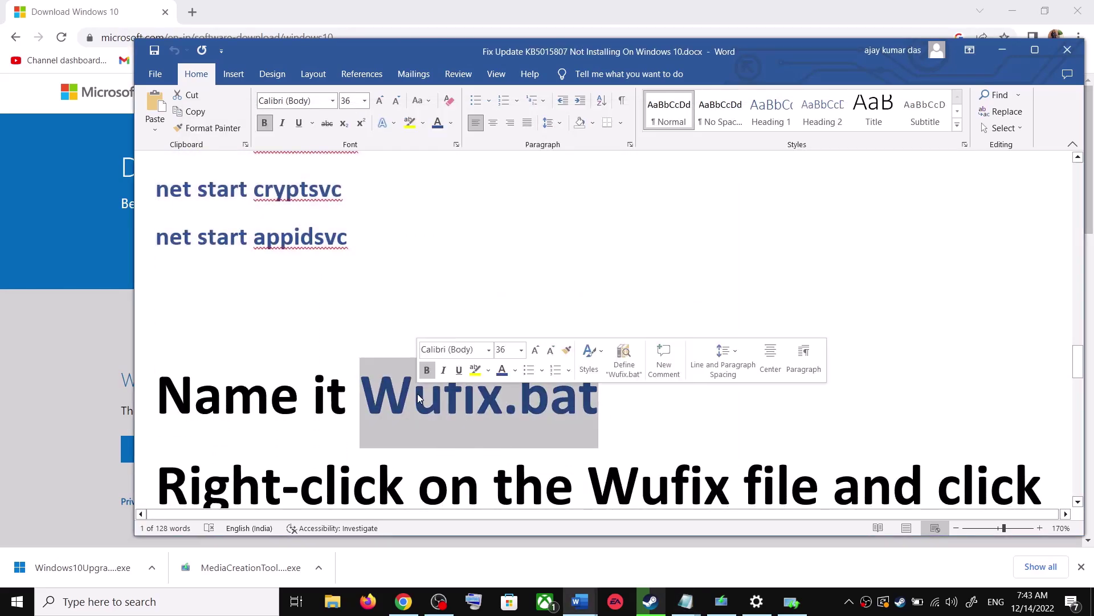
key(alt+Tab)
Save the file as Wufix.bat with type All Files (*.*), then show the desktop
click(363, 406)
key(ctrl+a)
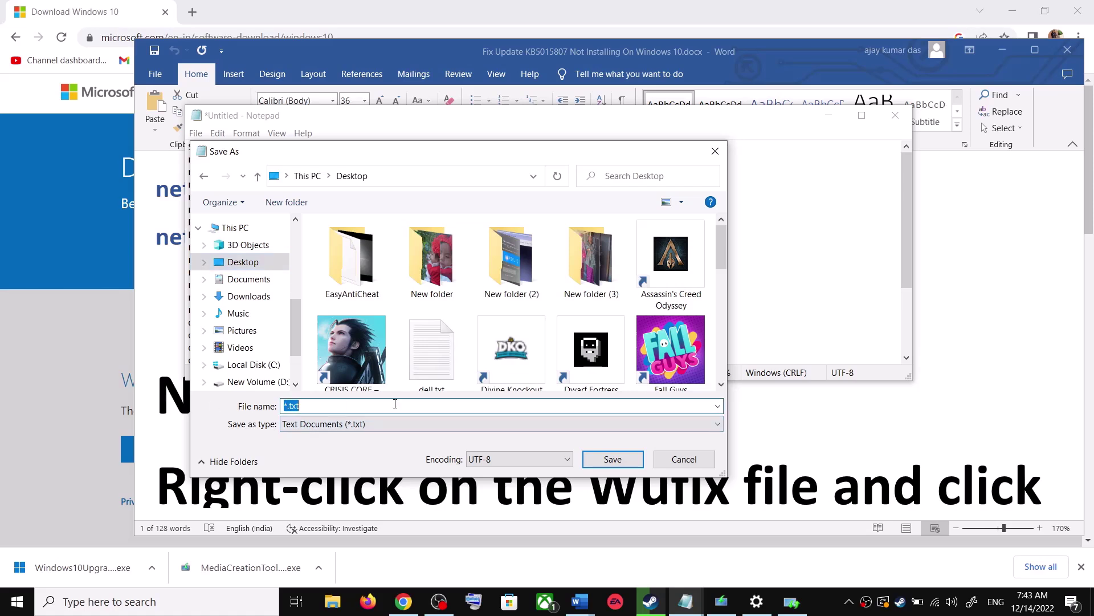
key(ctrl+v)
click(326, 427)
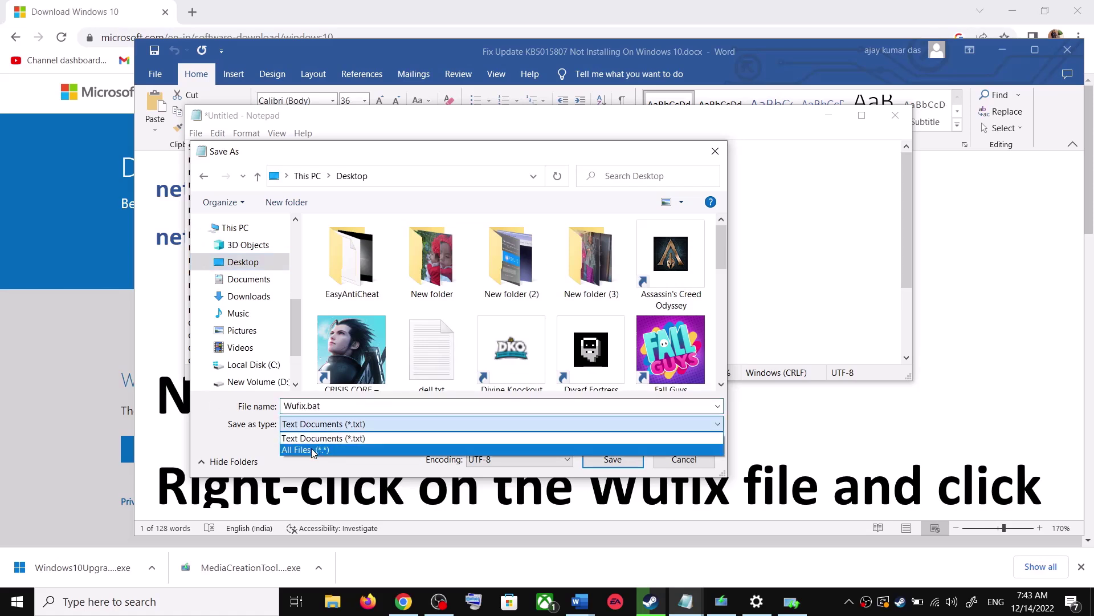
click(337, 451)
click(613, 459)
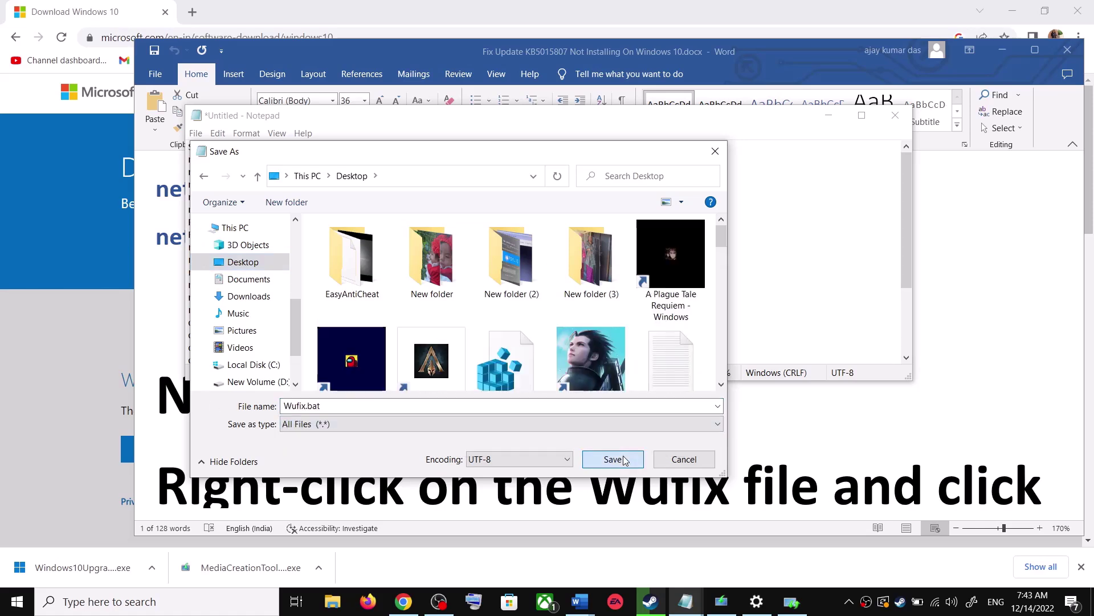
key(super+d)
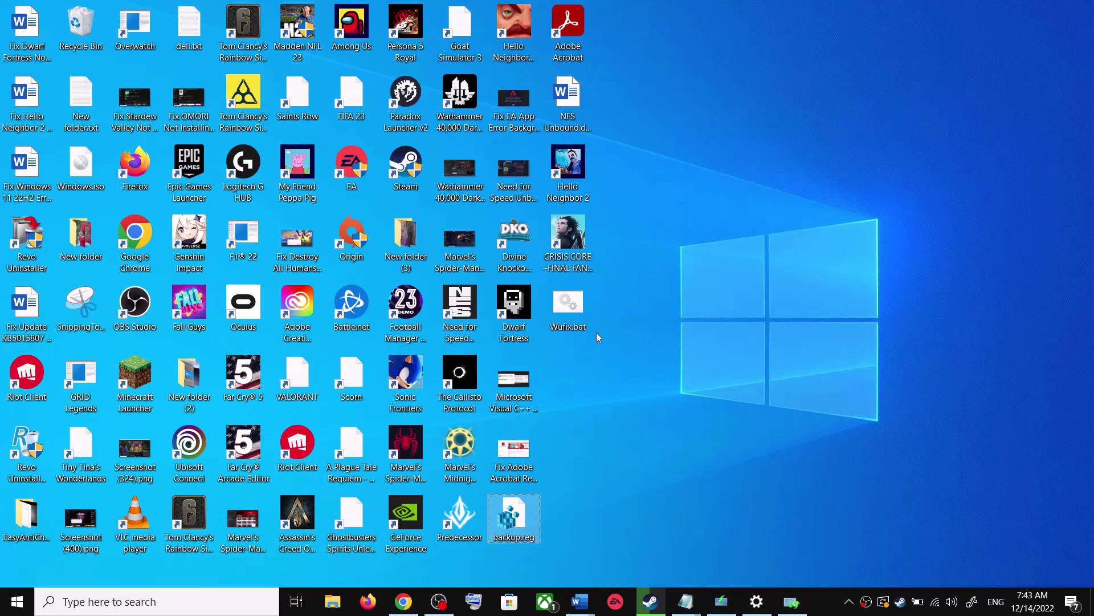
Run Wufix.bat from the desktop as administrator and move its command window aside
click(576, 312)
right_click(576, 311)
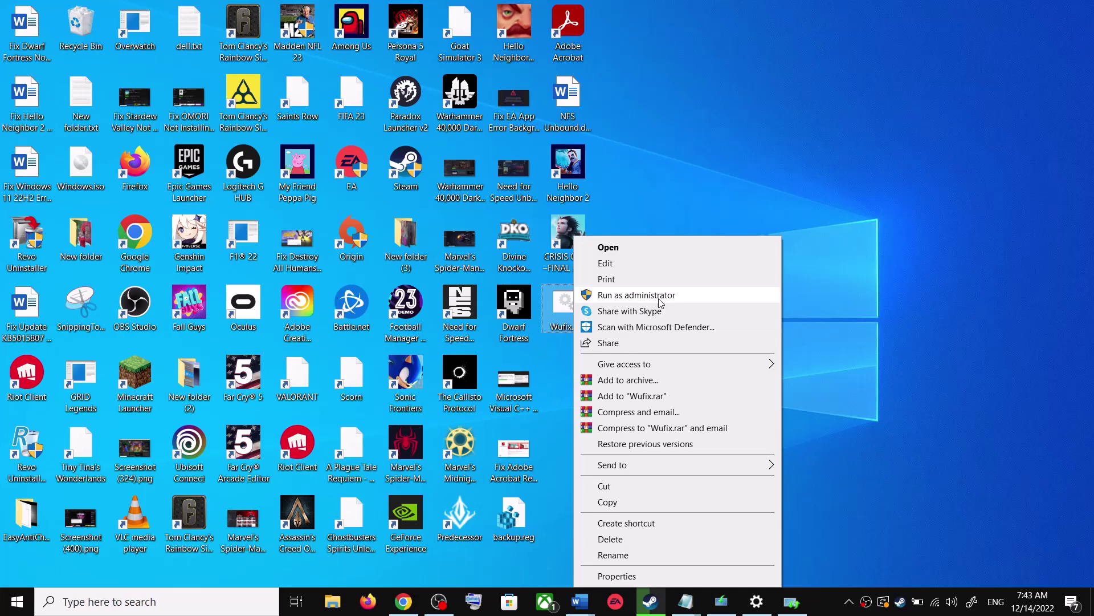
click(653, 196)
right_click(567, 318)
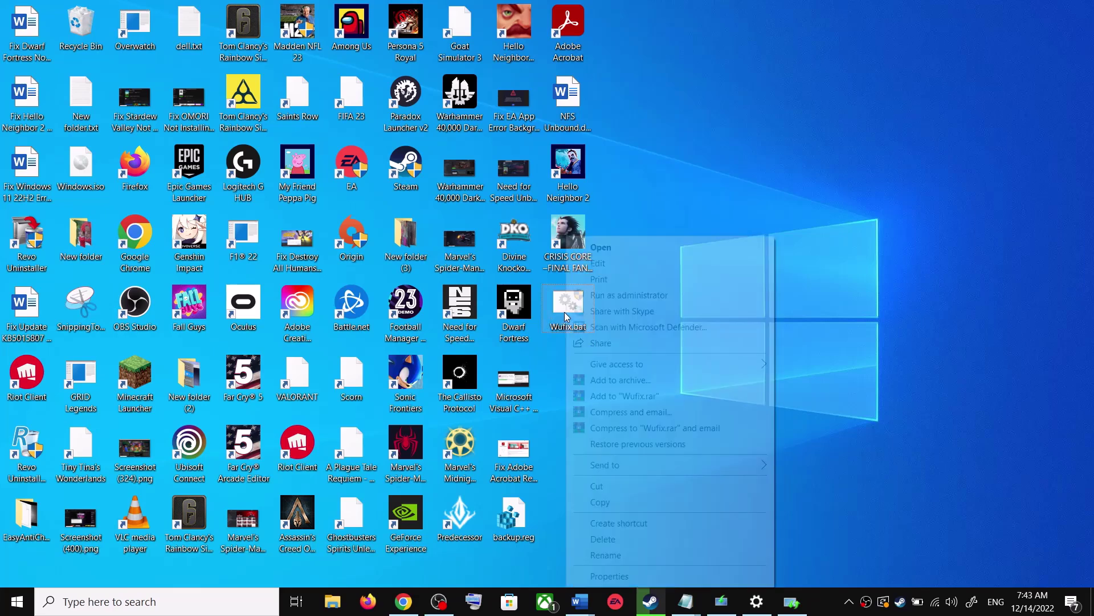
click(643, 298)
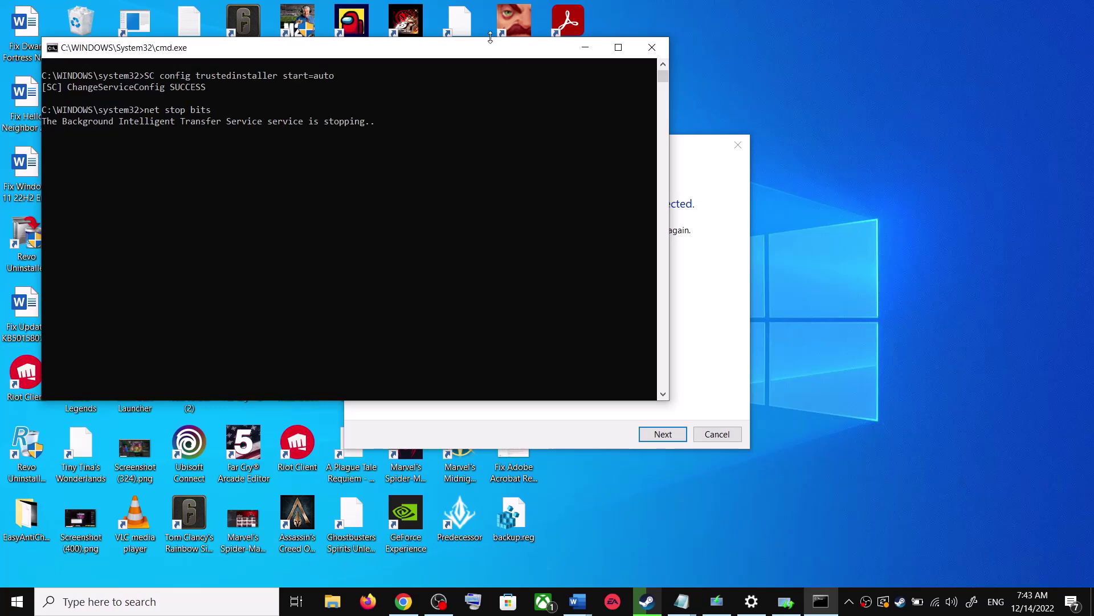
drag(496, 51, 621, 153)
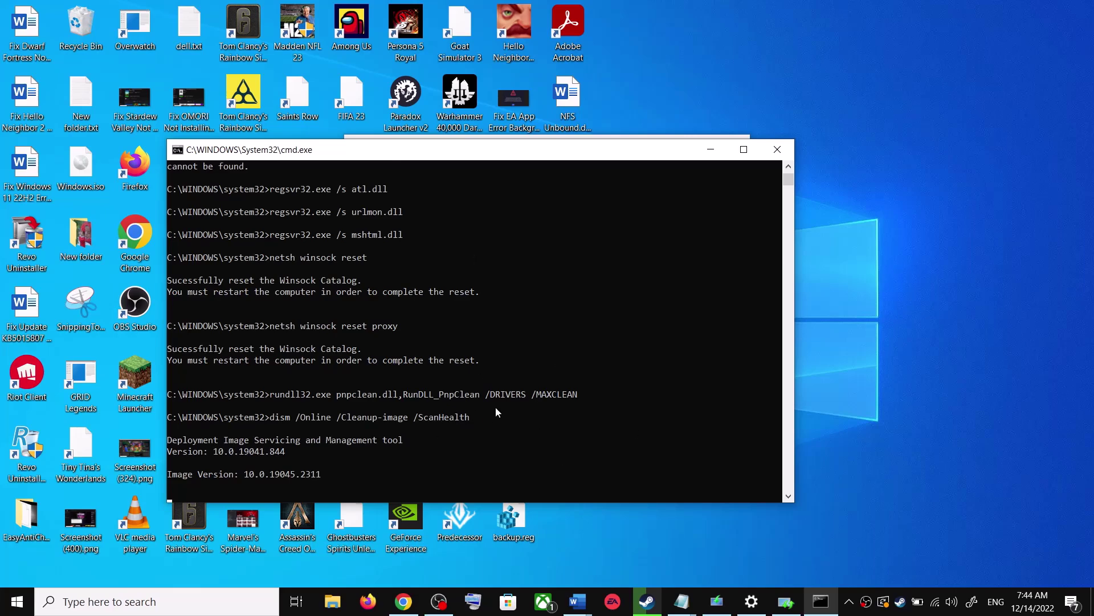
Dismiss the Start power menu and close Settings from its taskbar jump list
click(19, 593)
click(24, 577)
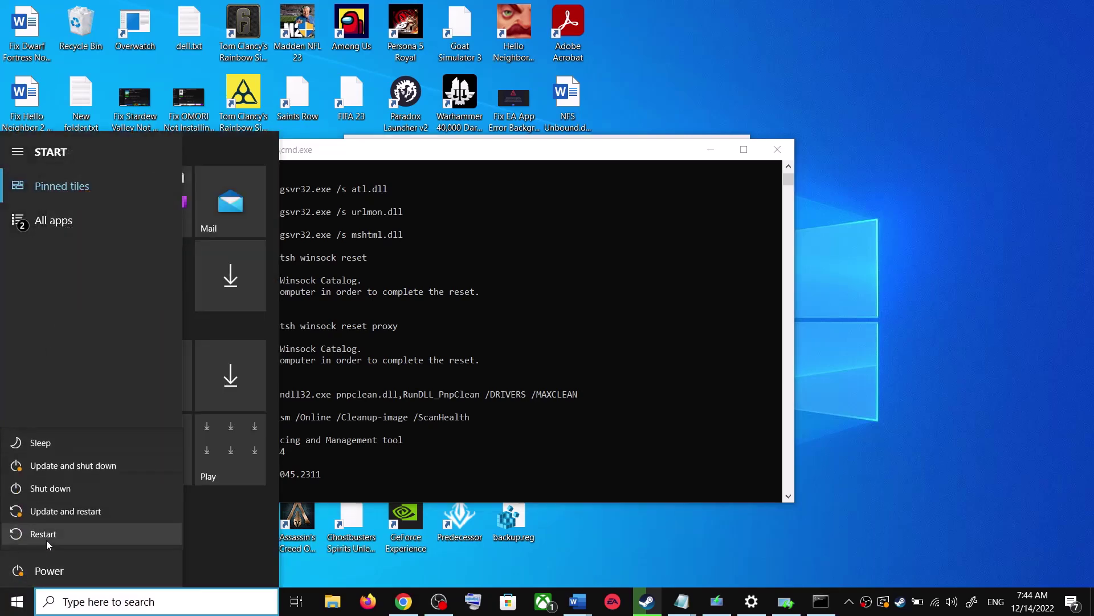
click(962, 335)
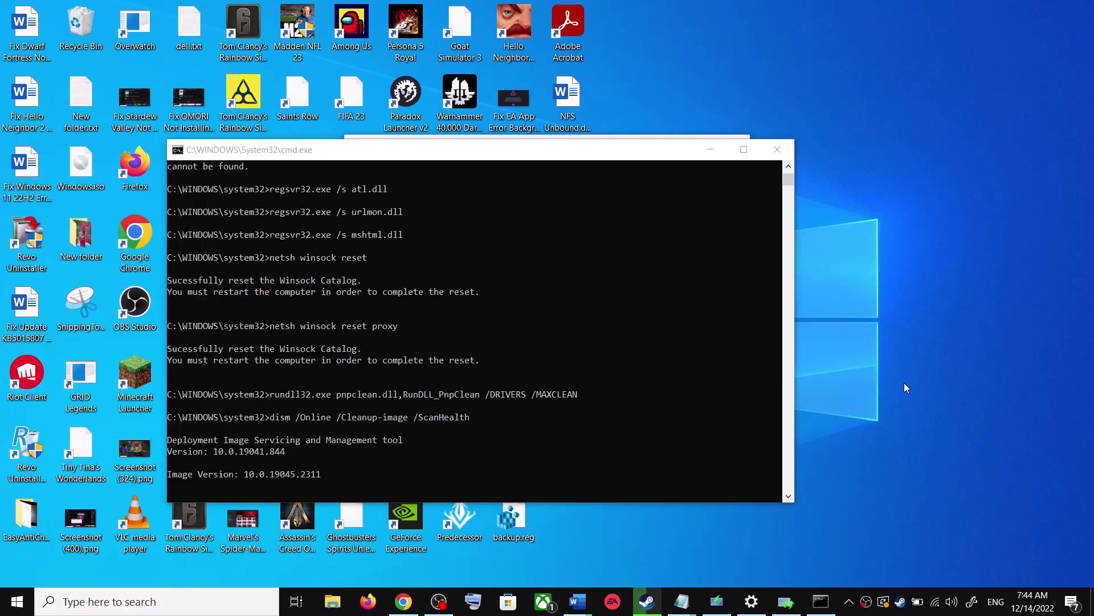
right_click(751, 603)
click(707, 570)
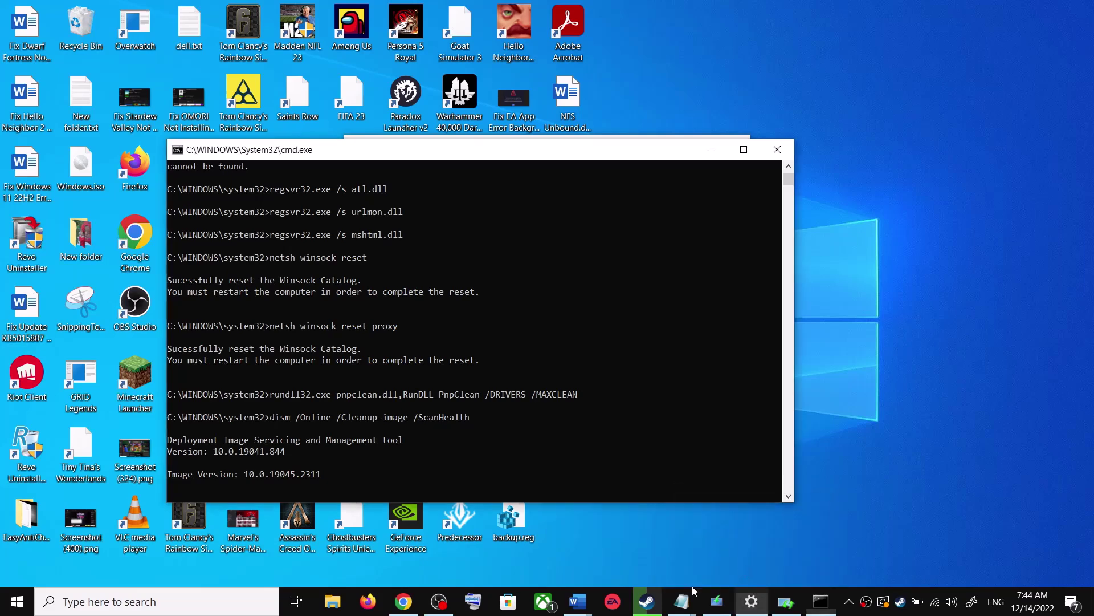
Highlight 'Use Media Creation Tool' in the guide's Step 4, then return to Chrome's download page
mouse_move(579, 602)
click(673, 561)
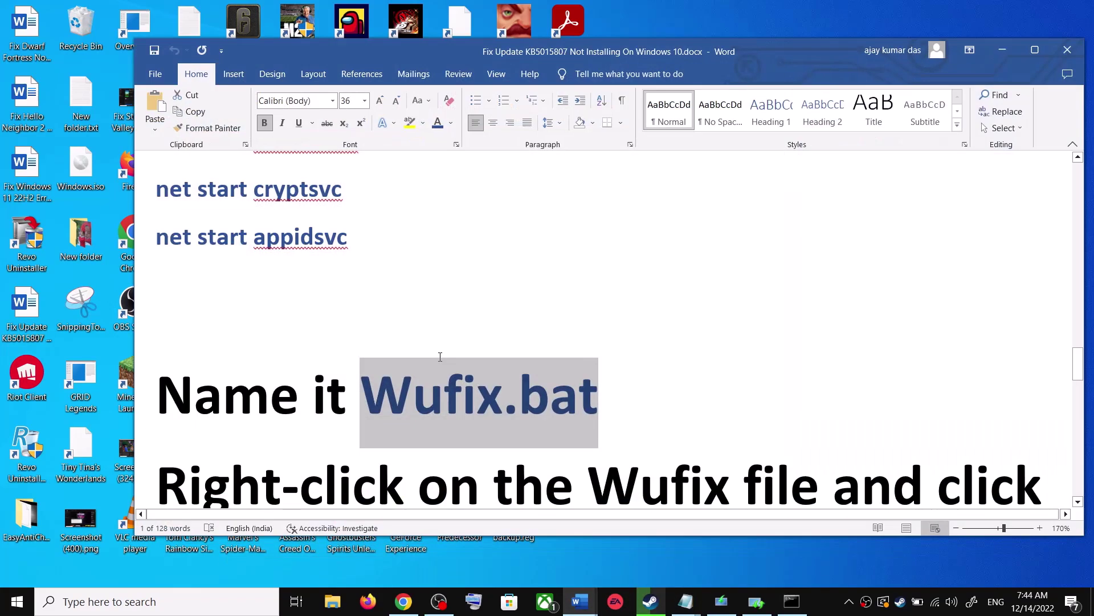
scroll(547, 376, down, 5)
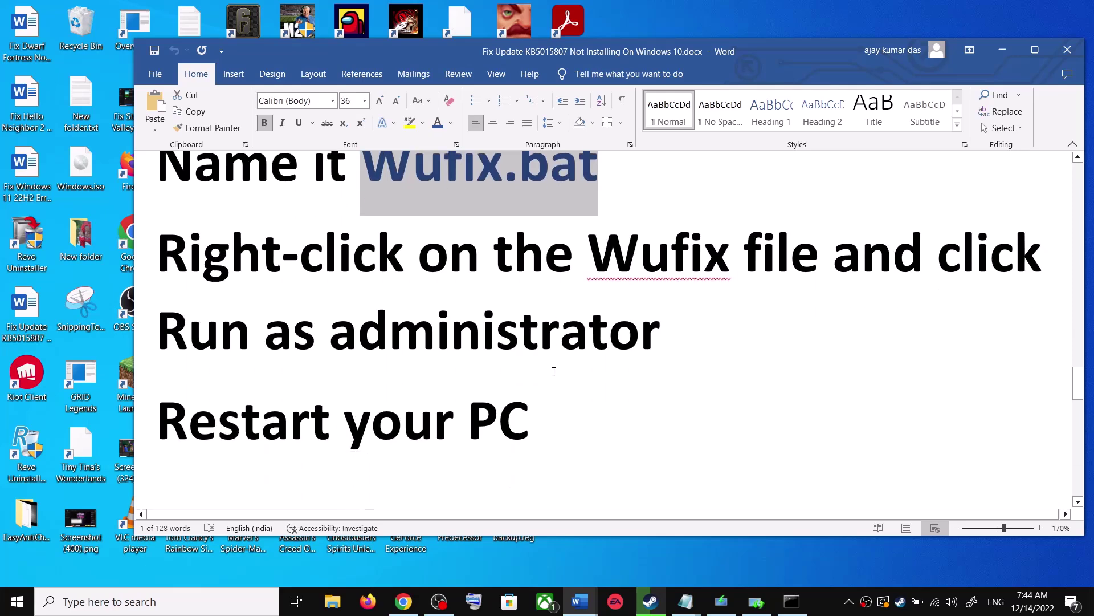
scroll(554, 371, down, 2)
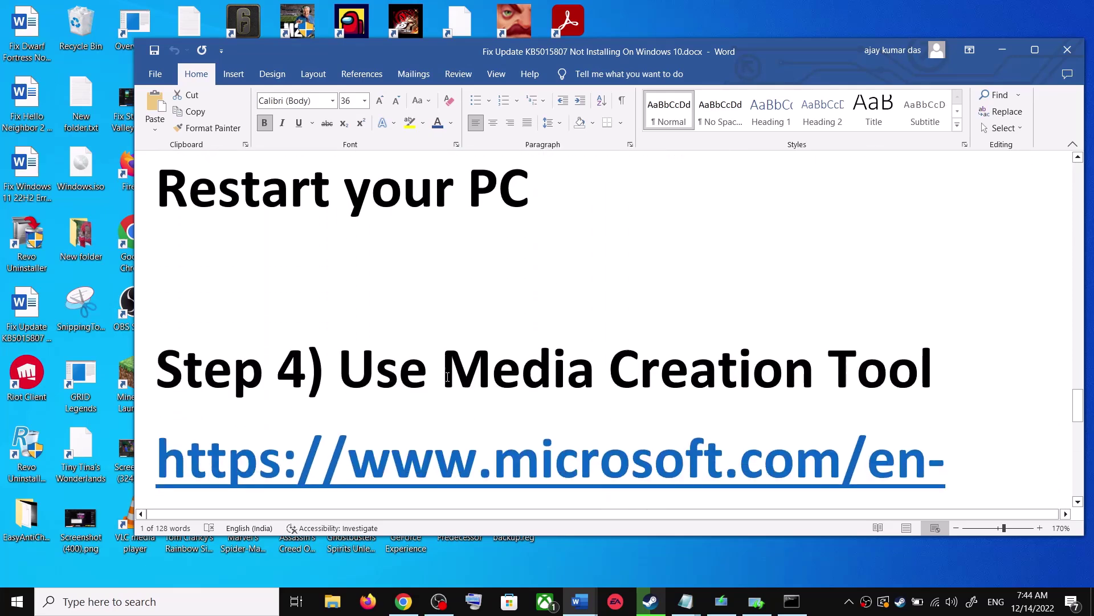
drag(448, 377, 901, 378)
scroll(542, 398, down, 3)
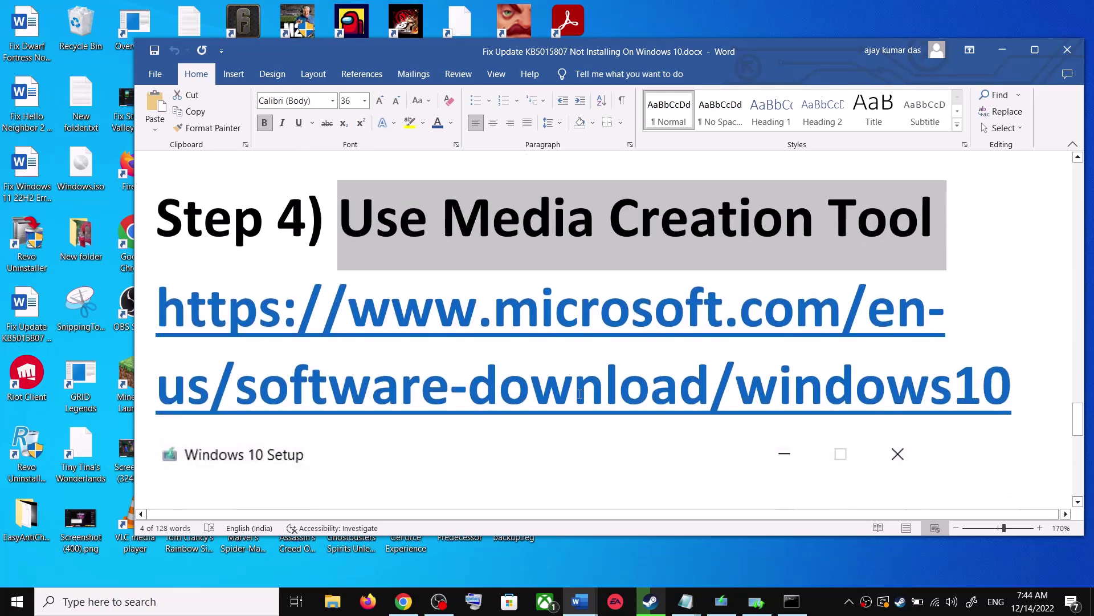
click(404, 602)
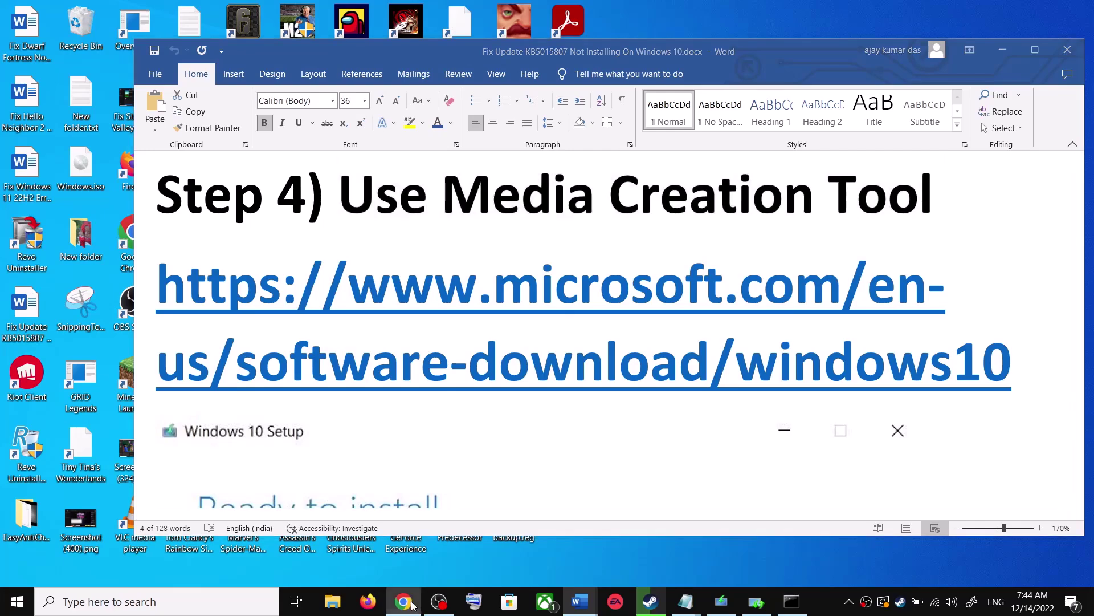
scroll(211, 337, down, 4)
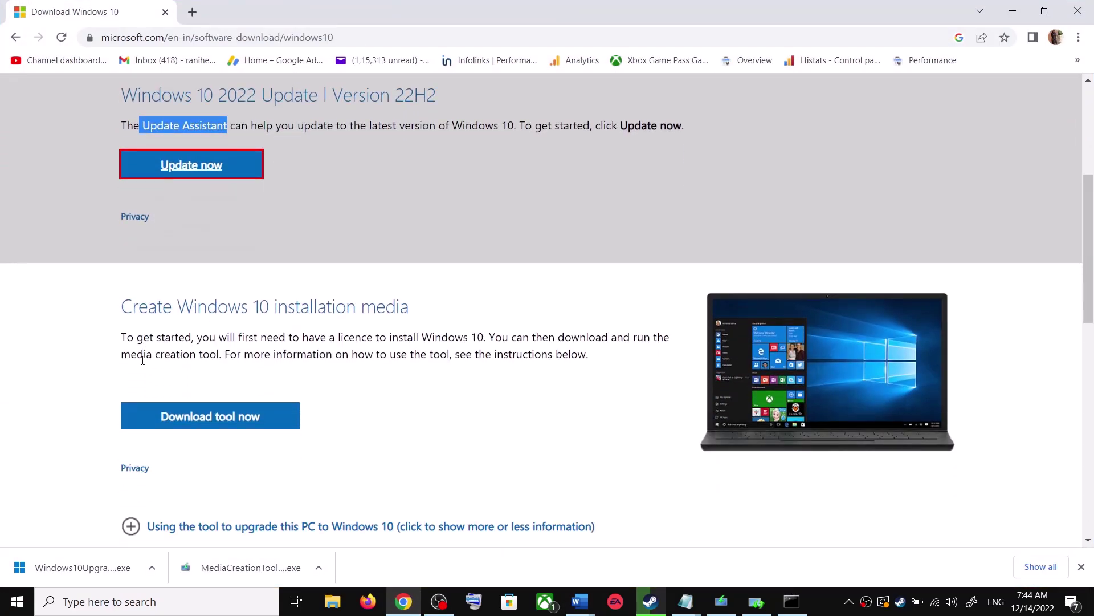
Run MediaCreationTool, accept the license, and continue with Upgrade this PC now
drag(131, 354, 228, 355)
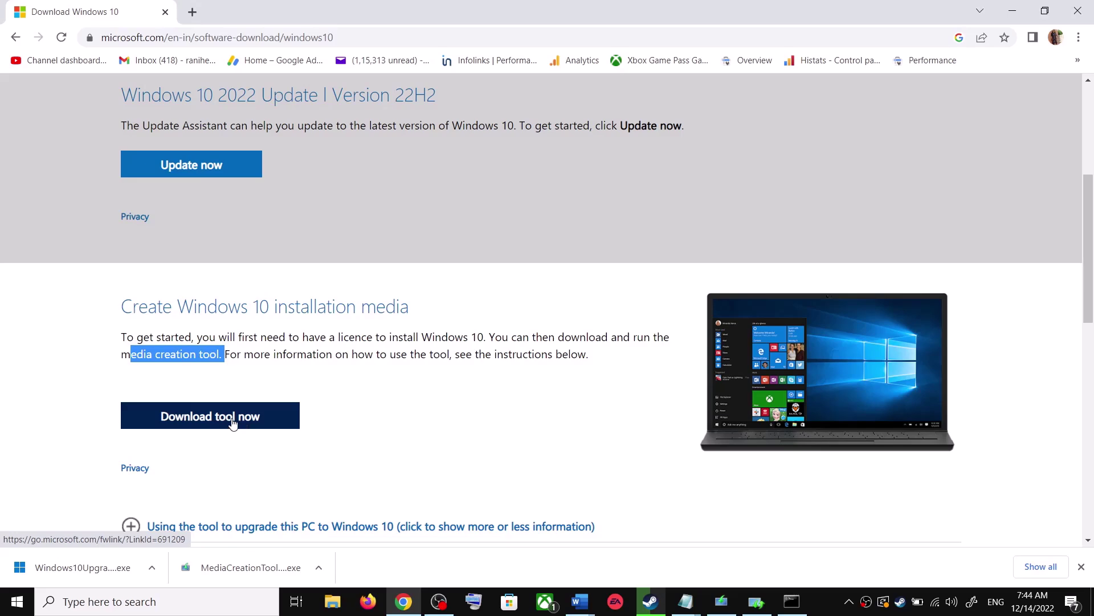
click(270, 573)
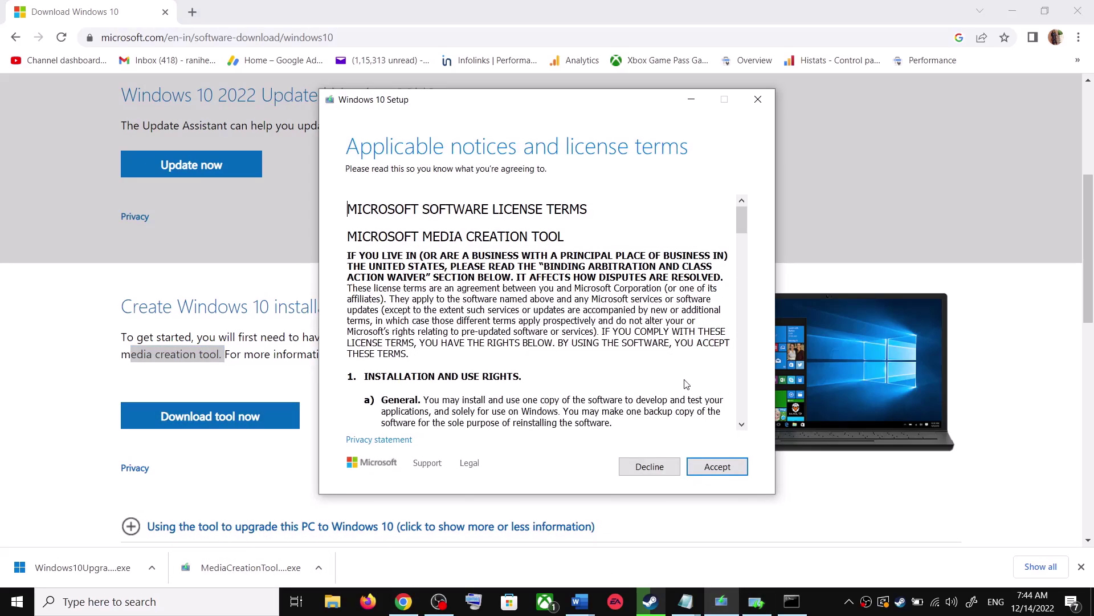
click(741, 469)
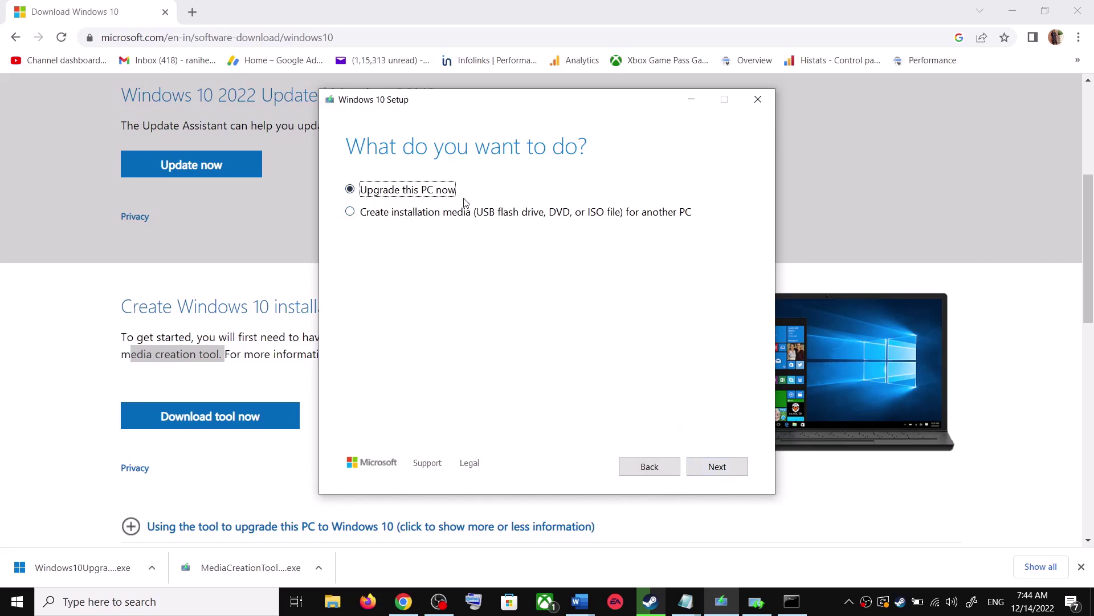
click(729, 472)
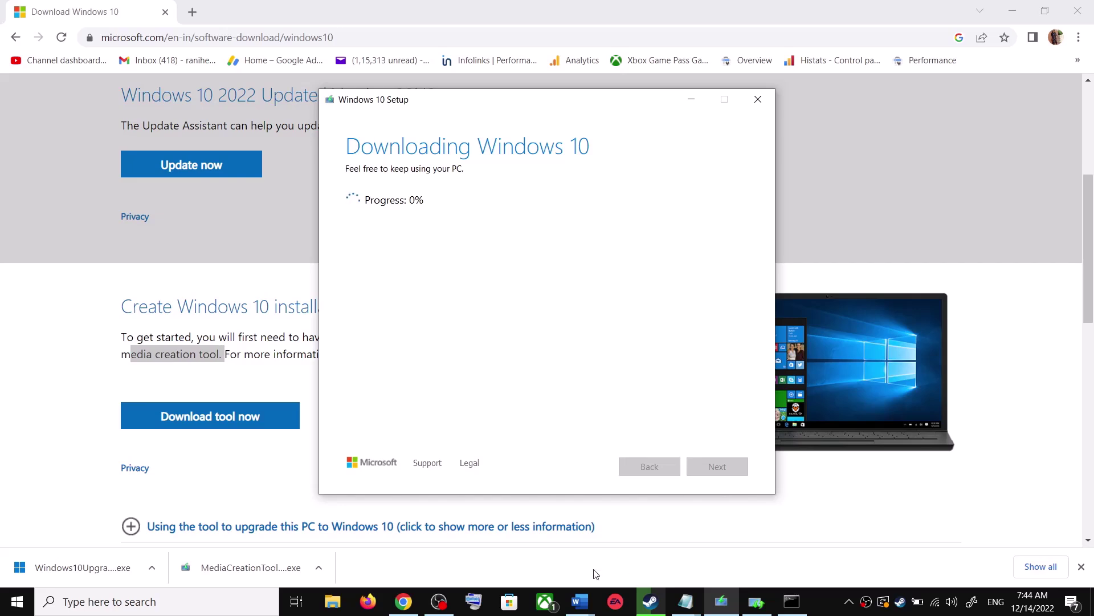
mouse_move(582, 603)
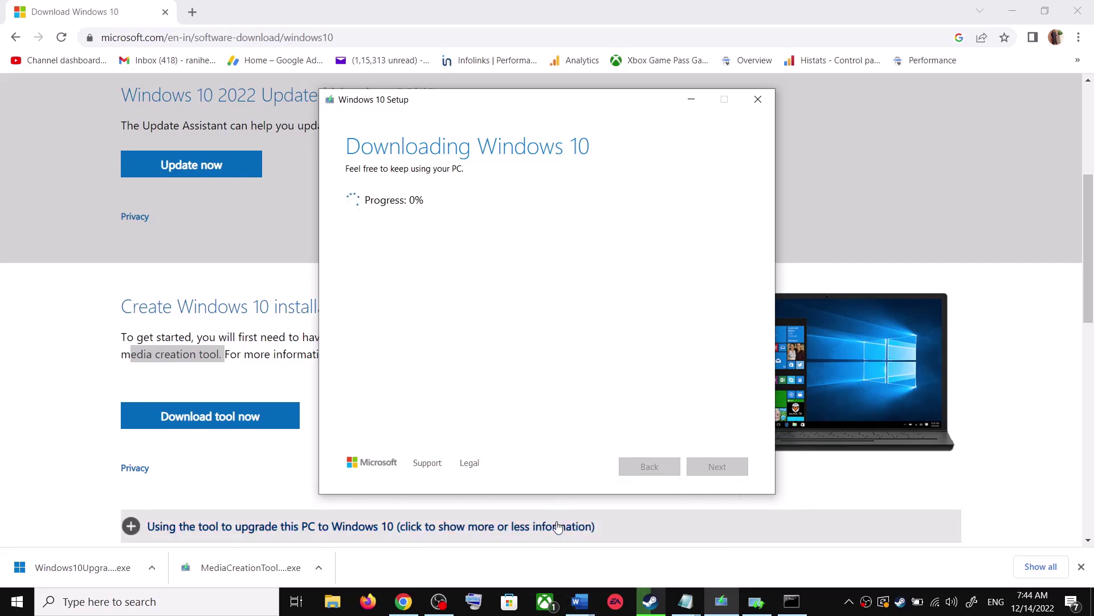
Maximise the KB5015807 guide and review its Ready to install step
click(667, 536)
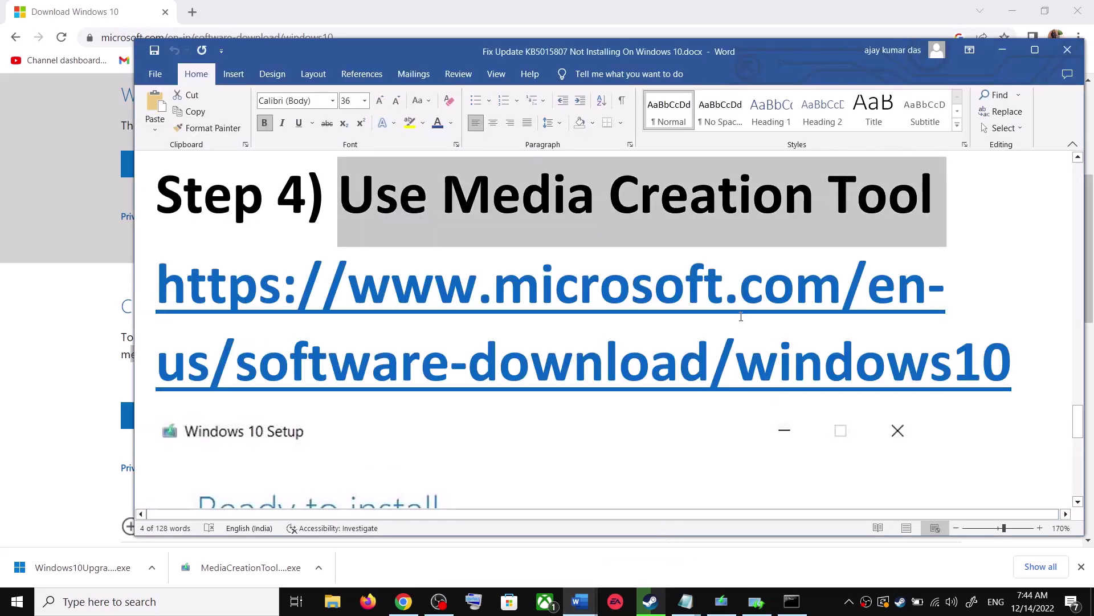
scroll(747, 355, down, 3)
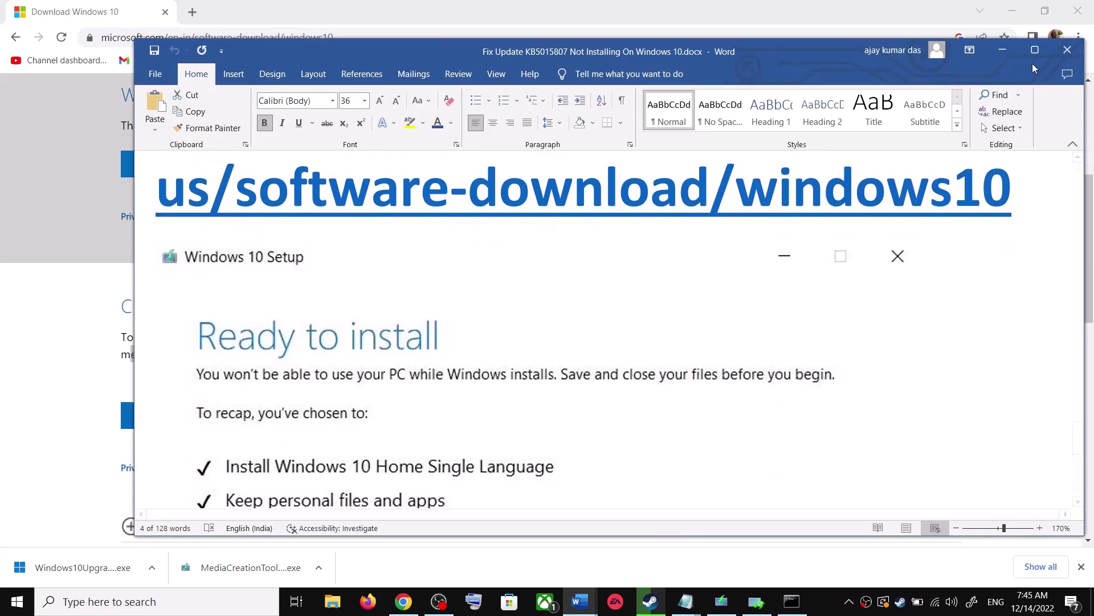
click(1035, 50)
scroll(245, 325, down, 3)
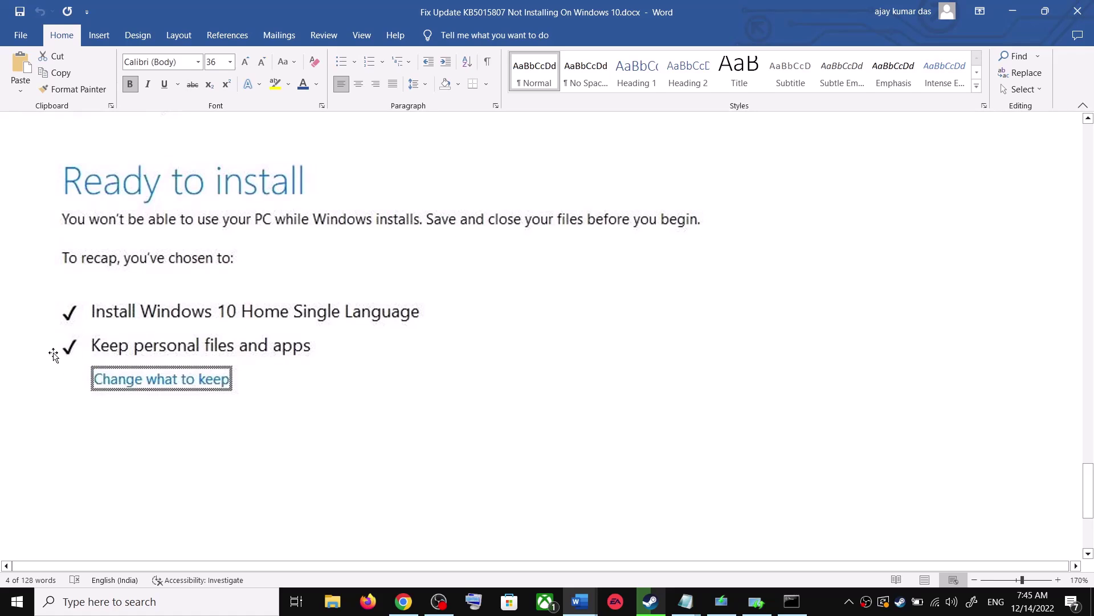
scroll(382, 343, down, 5)
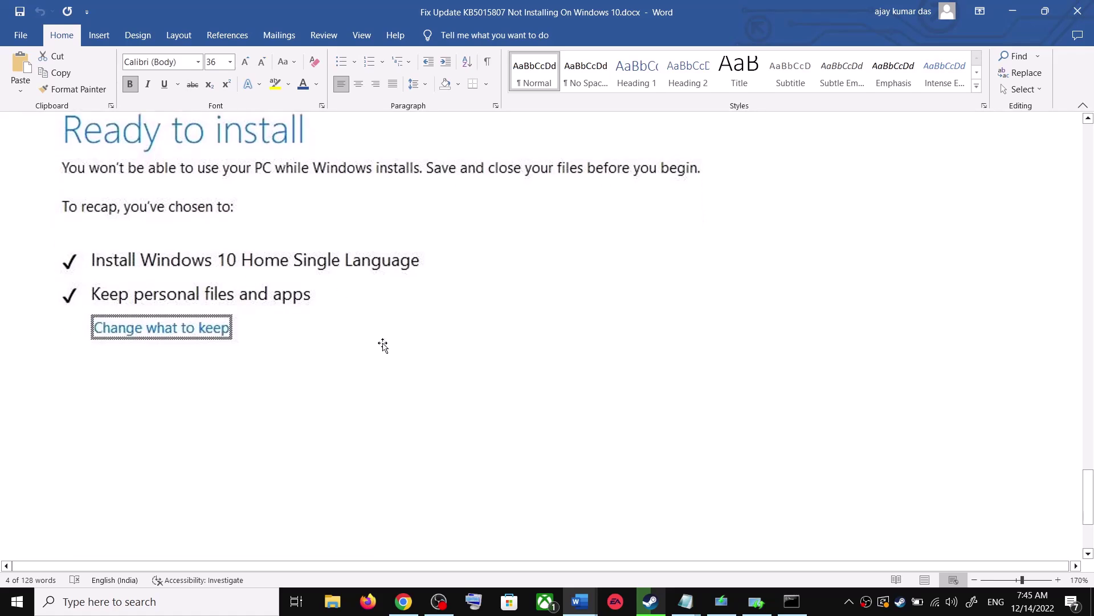
scroll(564, 396, up, 6)
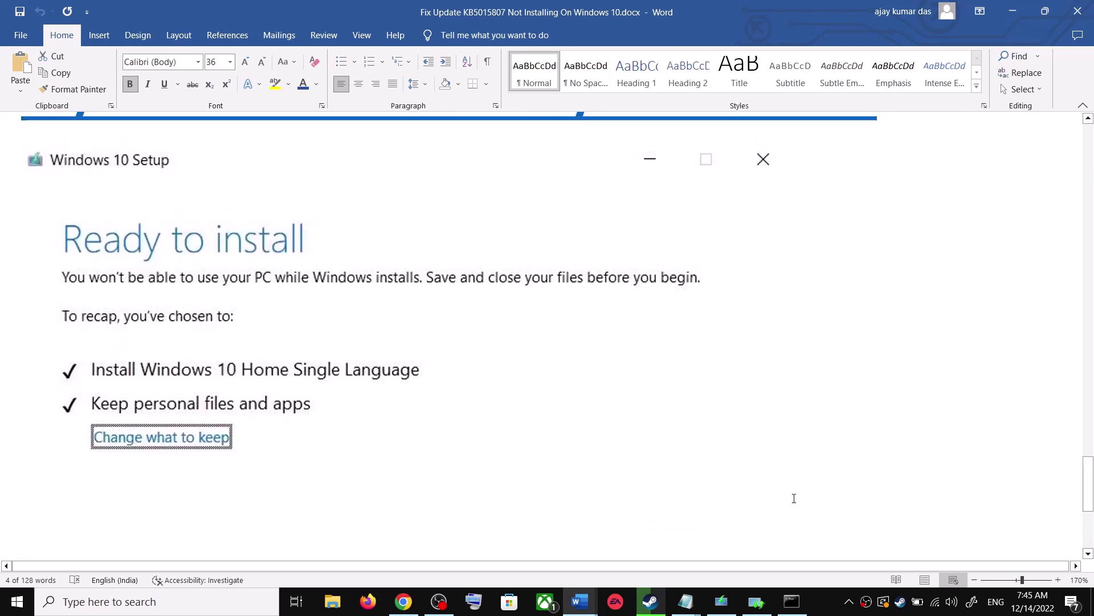
In Document1, delete the trailing asterisk after 0x800f0900 in the title
click(833, 603)
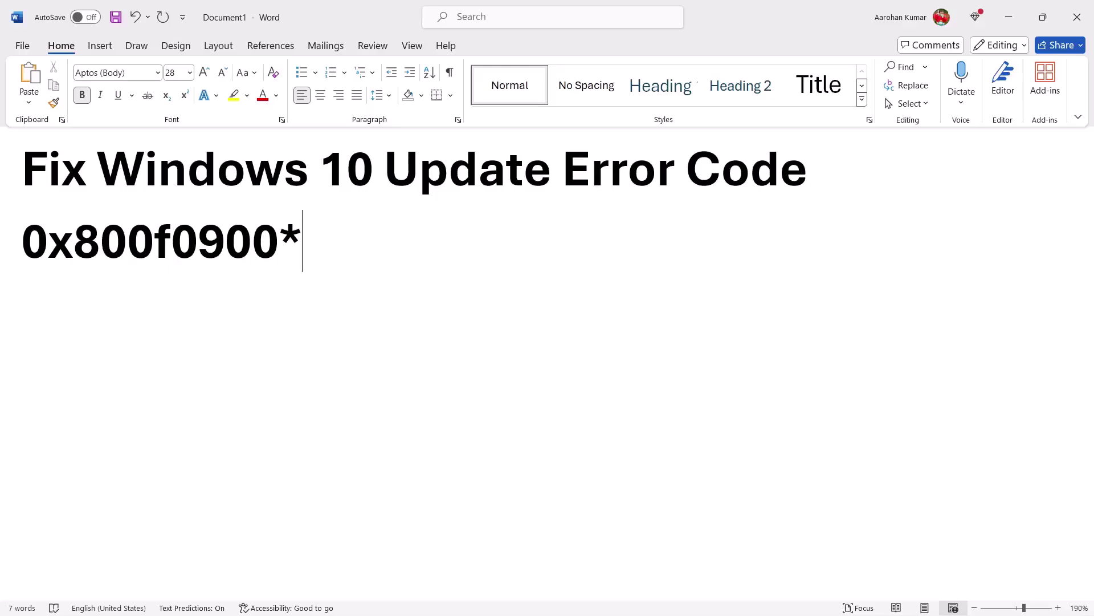
key(BackSpace)
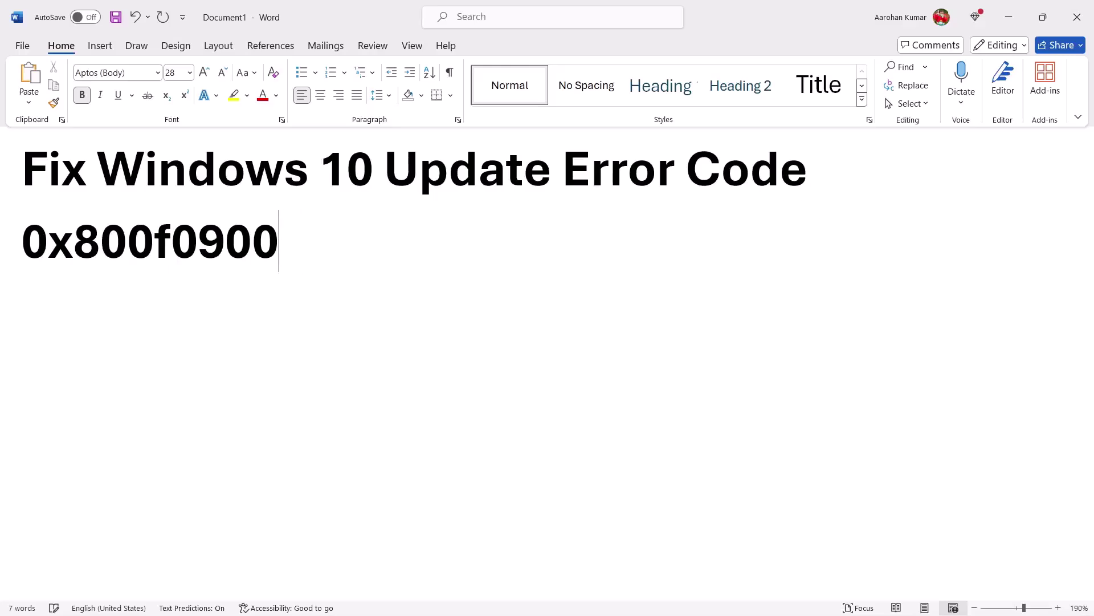
double_click(174, 234)
click(289, 240)
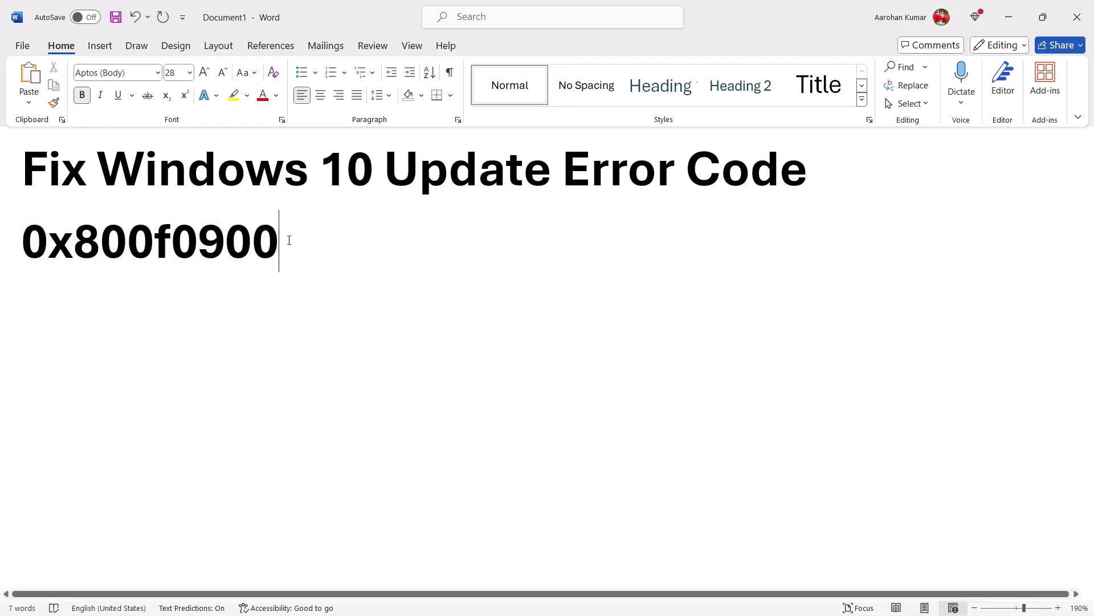